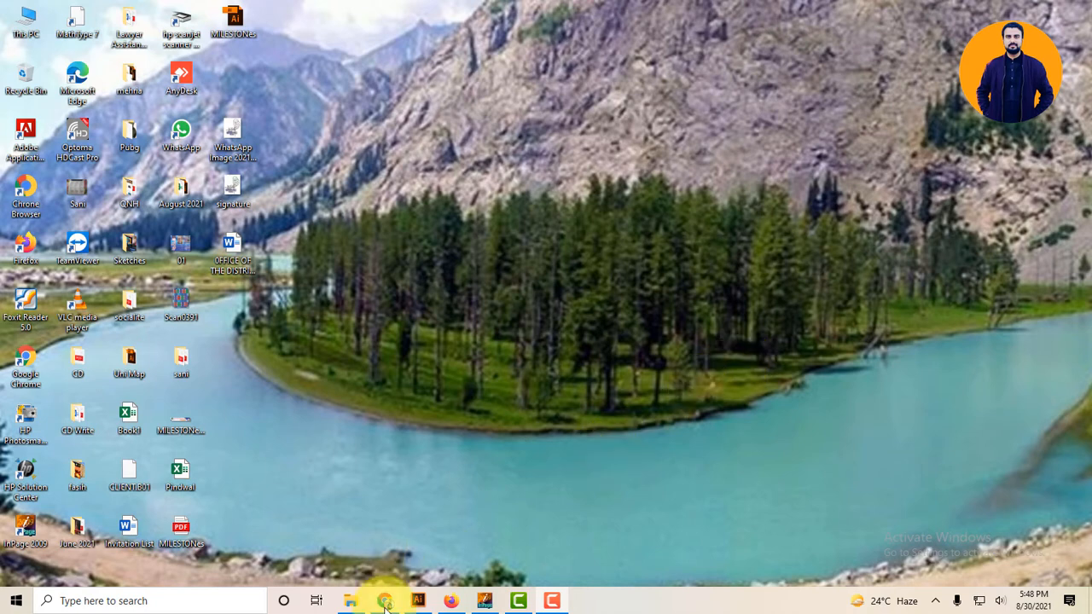
Search Google for 'xampp free download' in a new Chrome tab.
click(384, 601)
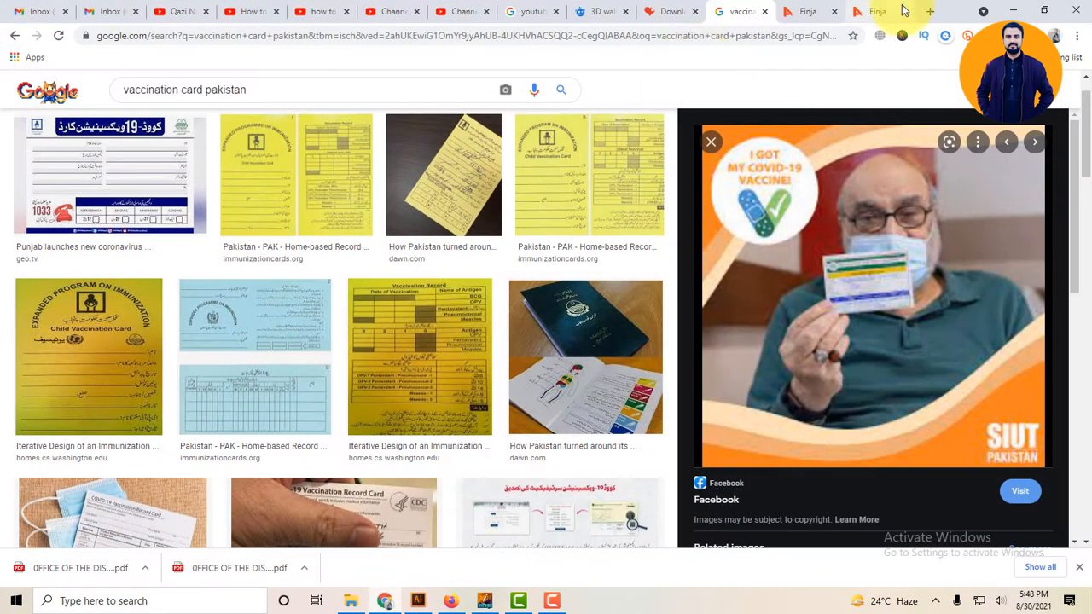
click(926, 13)
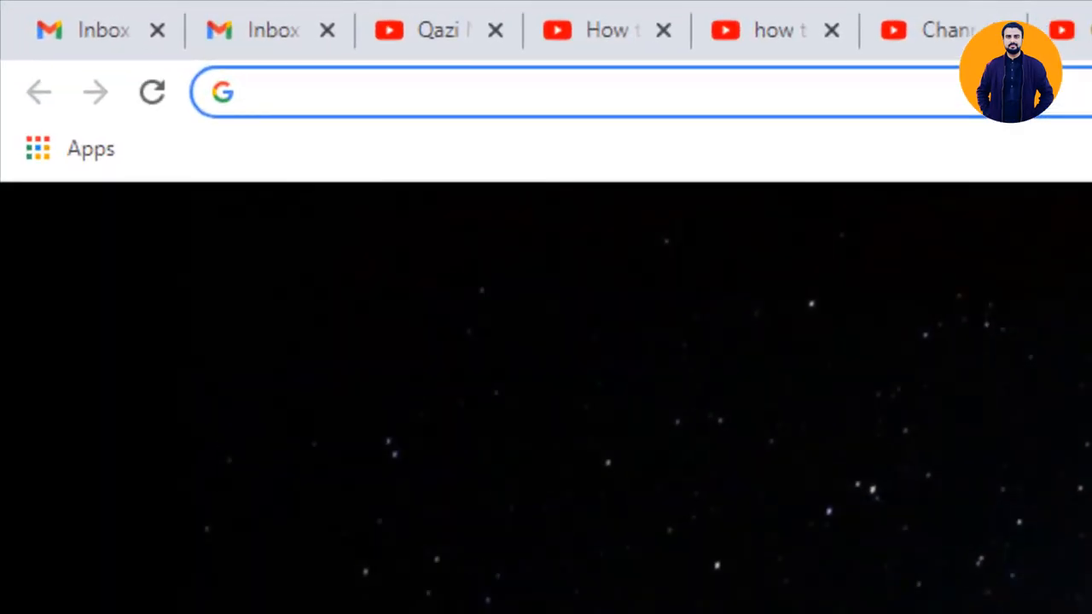
text(xam)
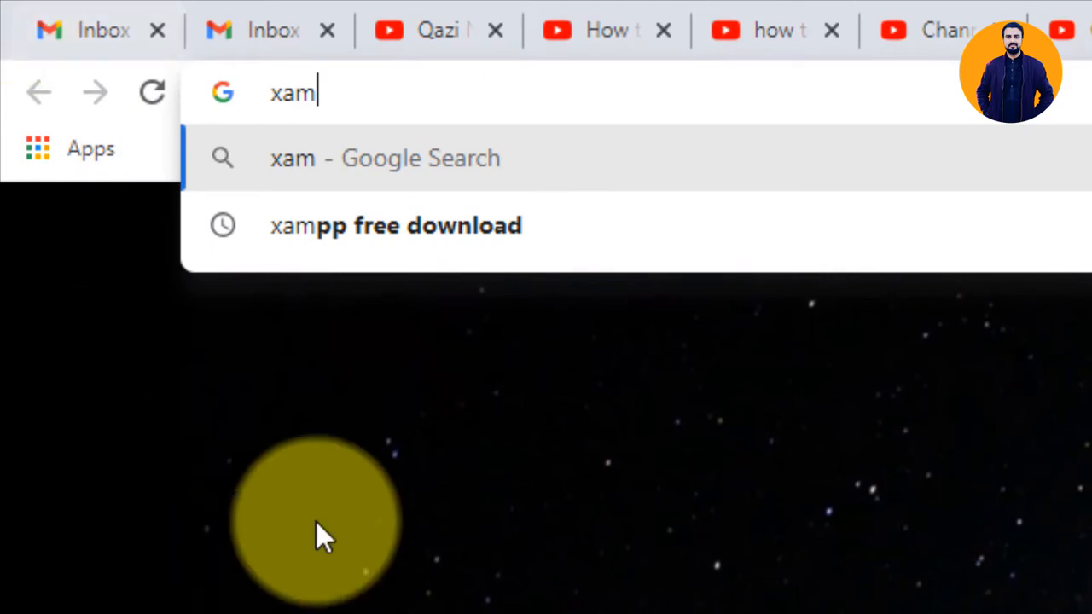
click(501, 245)
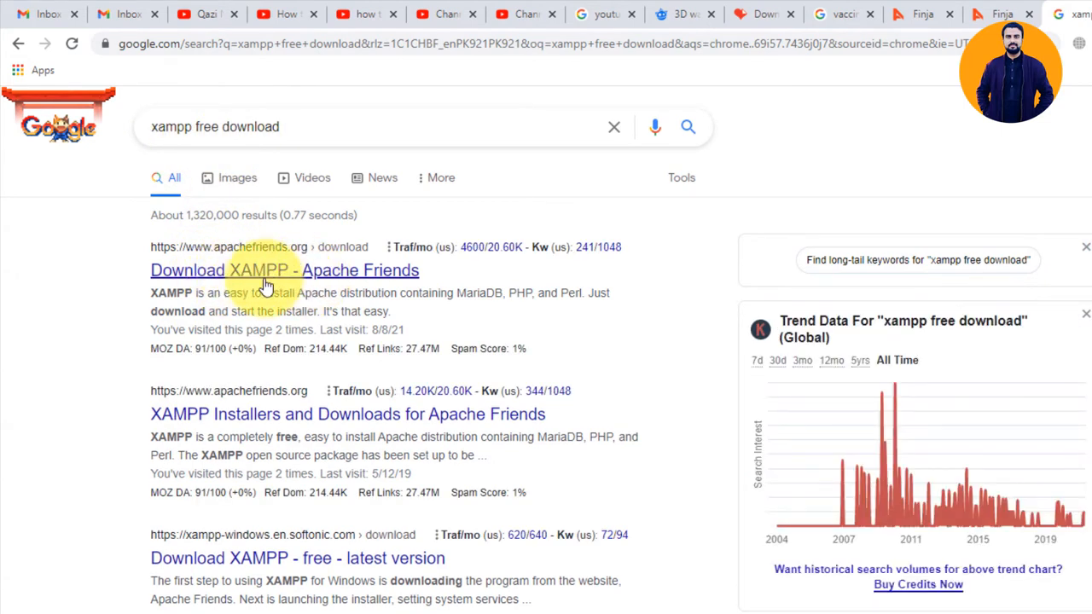
Open the Apache Friends result and browse the XAMPP for Windows download tables (7.3.29, 7.4.22, 8.0.9).
click(266, 270)
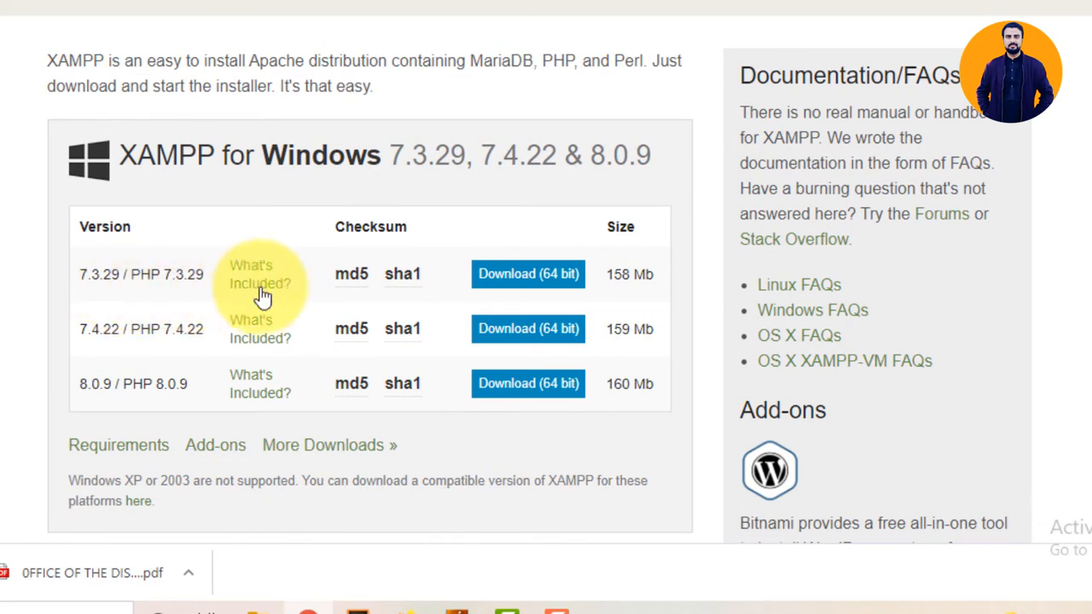
mouse_move(385, 306)
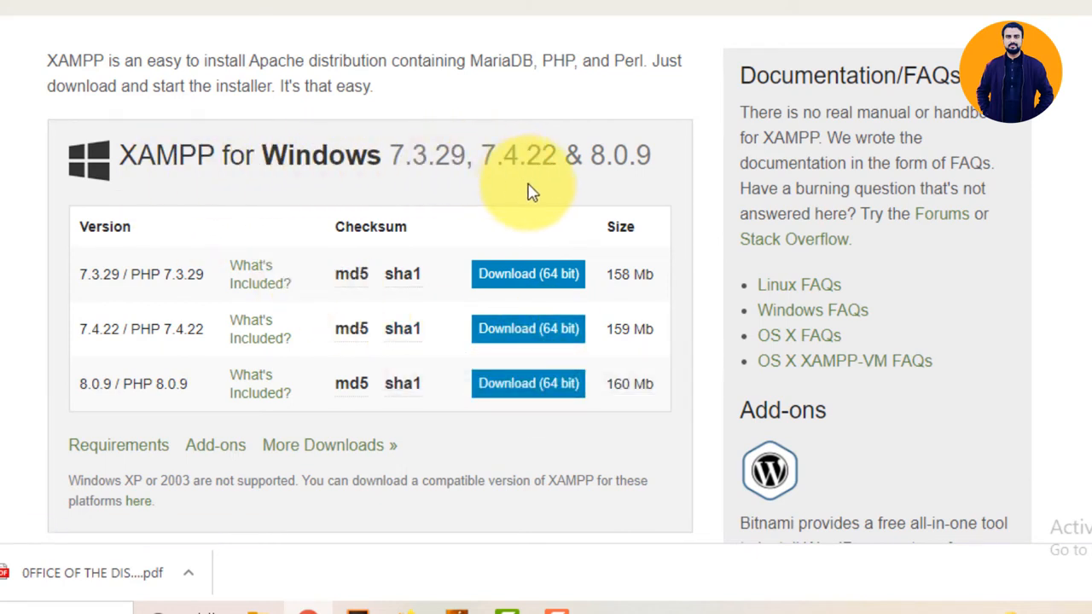
scroll(534, 205, down, 10)
scroll(539, 211, up, 1)
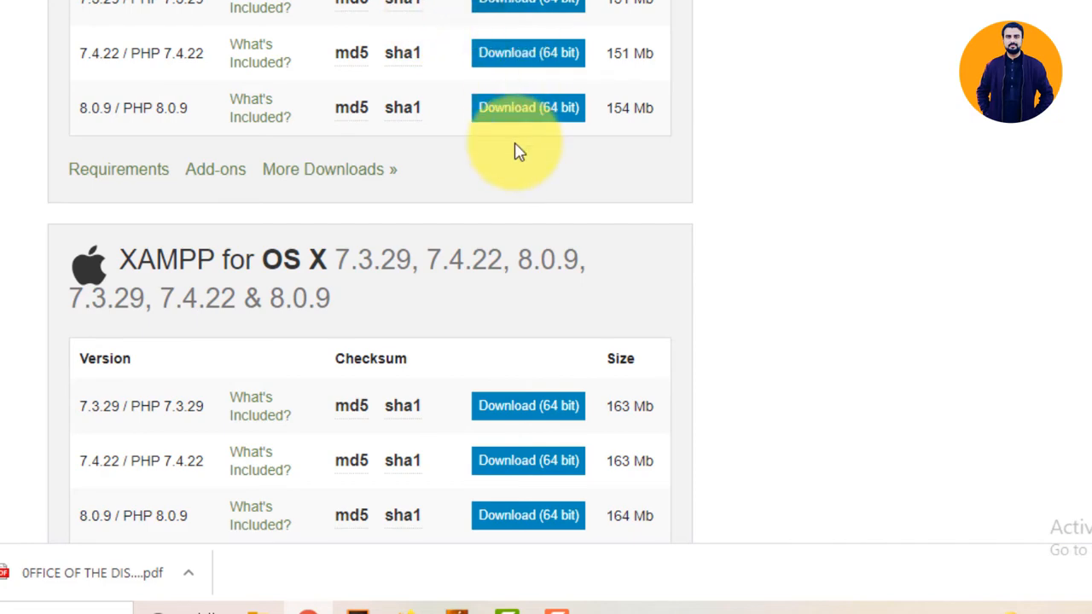
scroll(415, 261, down, 5)
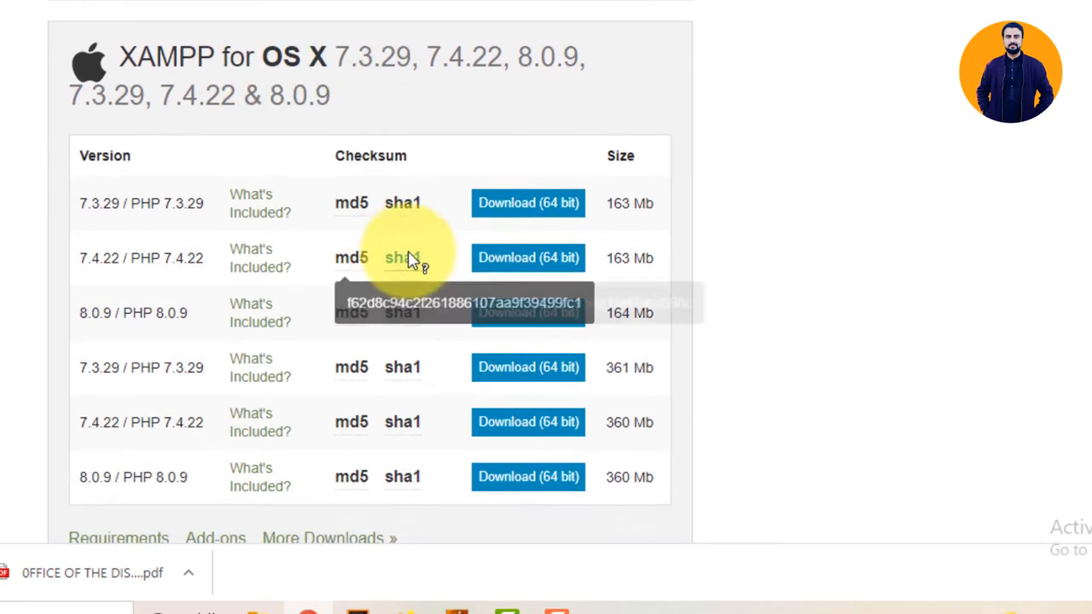
scroll(475, 365, down, 2)
scroll(475, 366, up, 10)
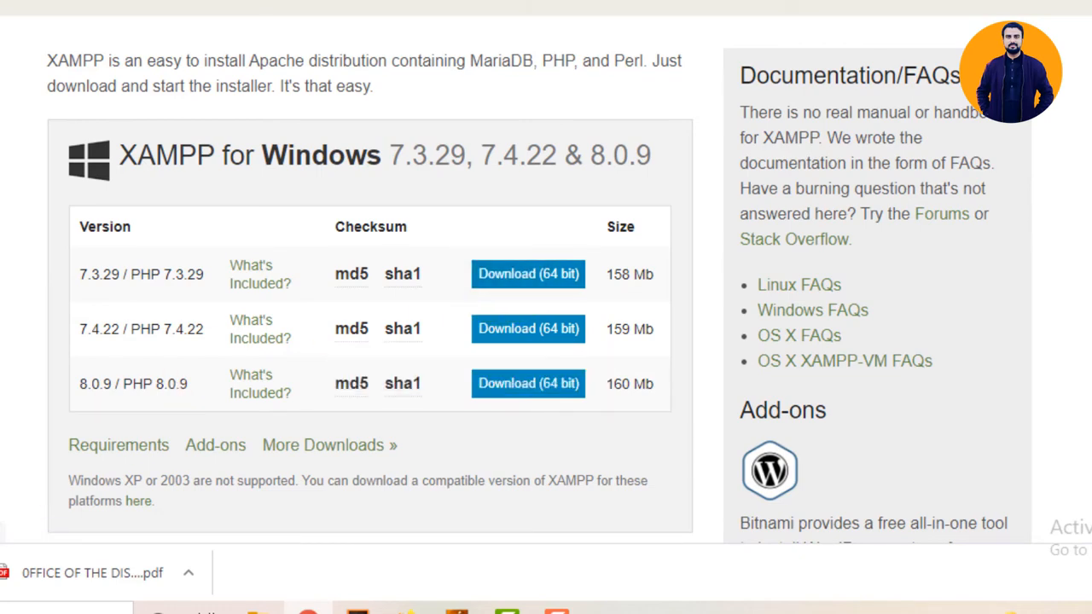
Search 'xa' in the Start menu and launch XAMPP Control Panel.
click(0, 613)
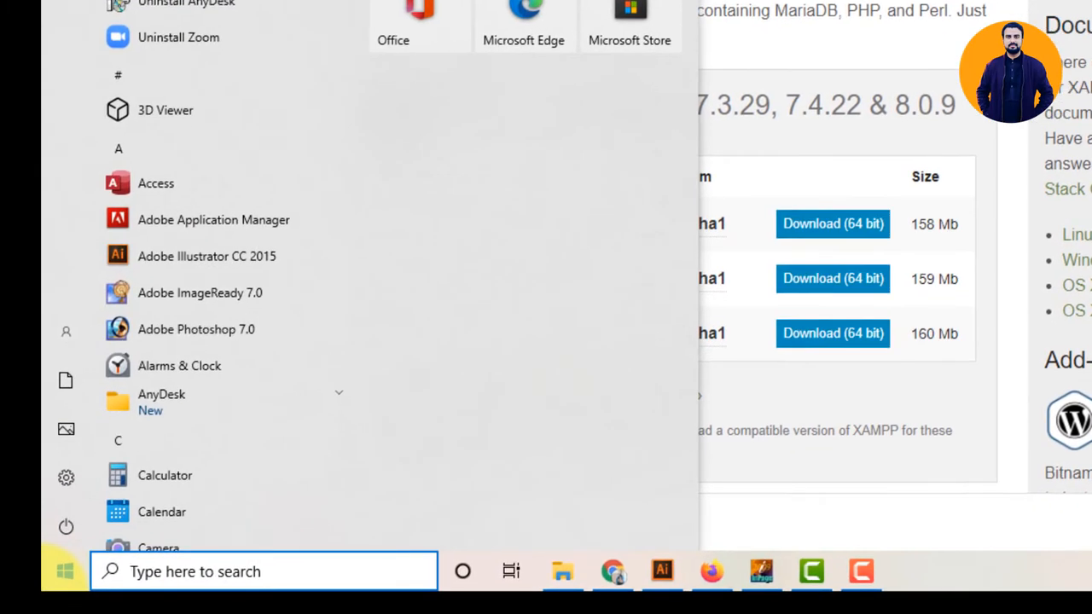
text(xa)
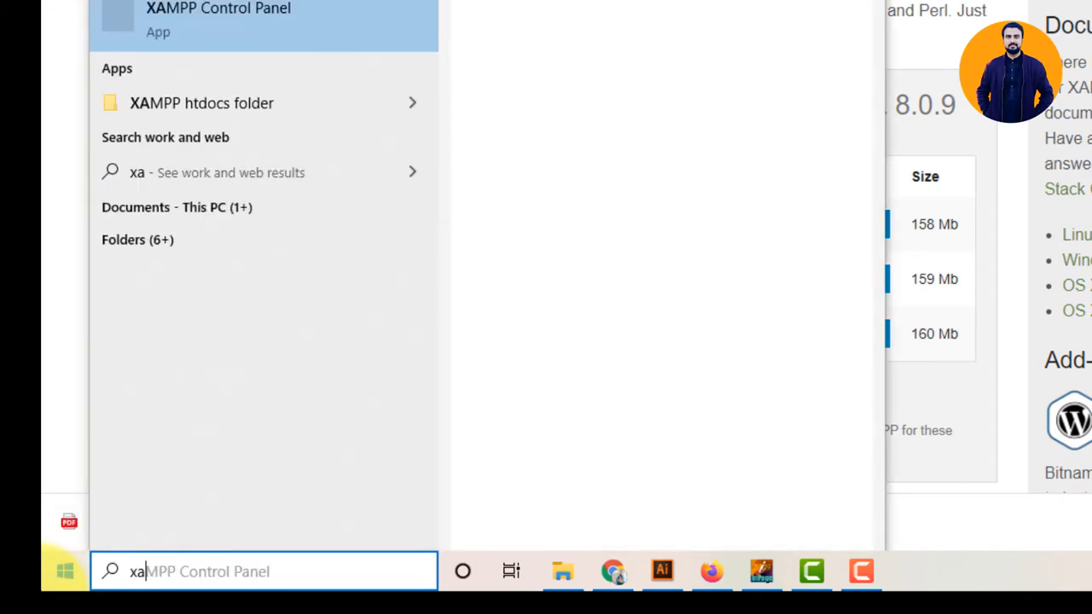
click(219, 33)
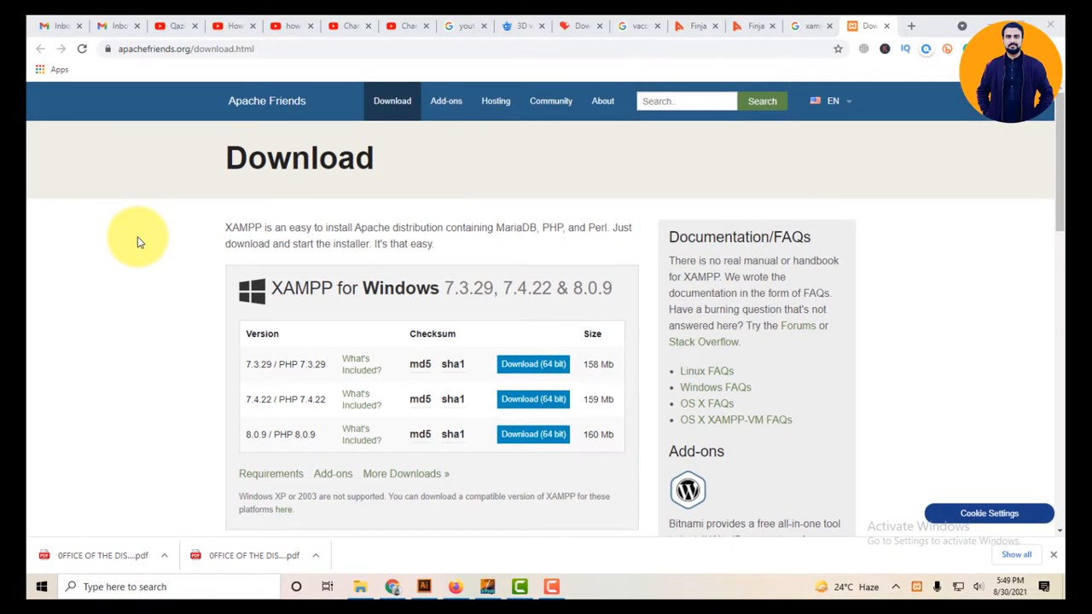
Search Google for 'wordpress download' in a new tab.
click(911, 25)
text(wo)
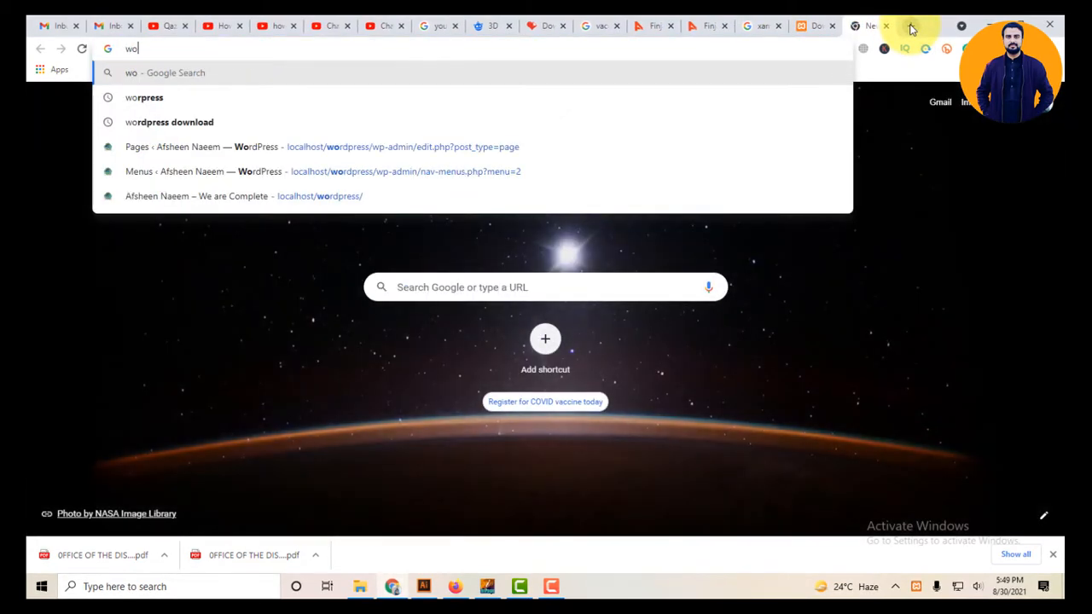
text(rdpre)
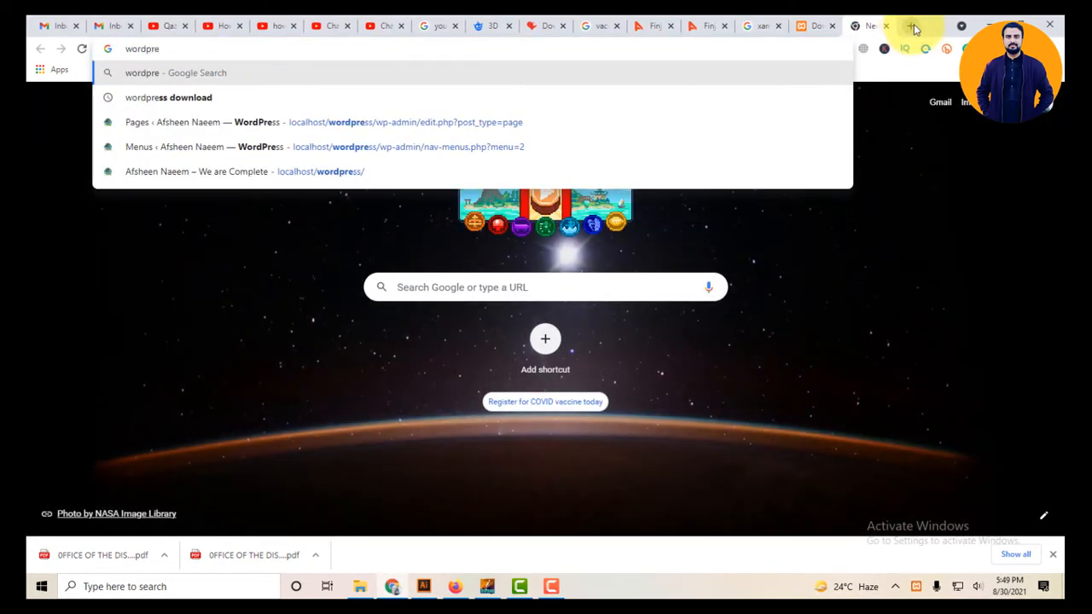
click(161, 105)
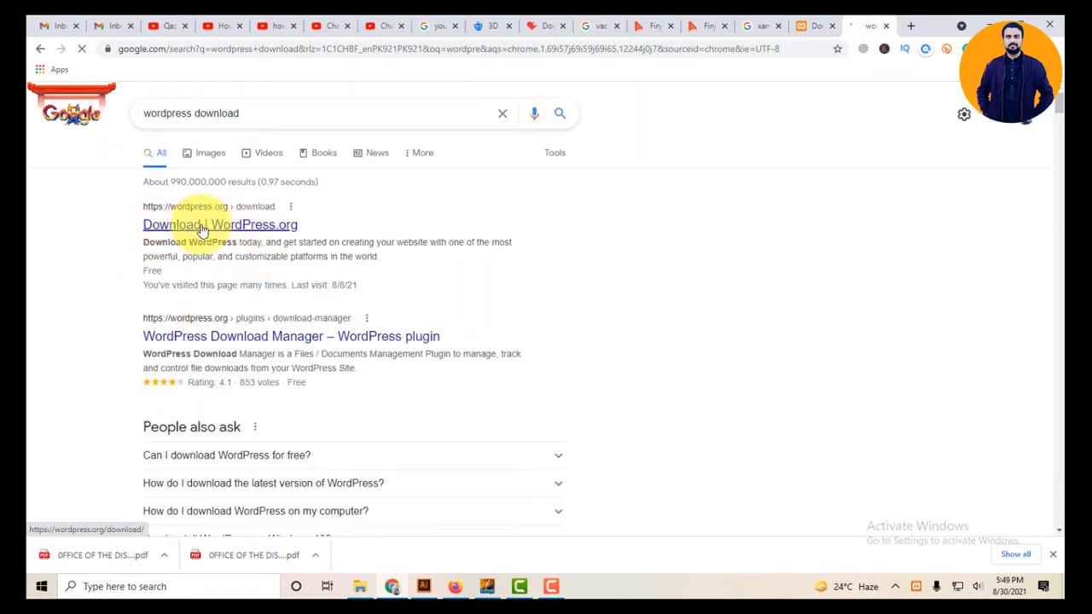
View the WordPress.org WordPress 5.8 download page in its own tab, then return to the results.
middle_click(284, 224)
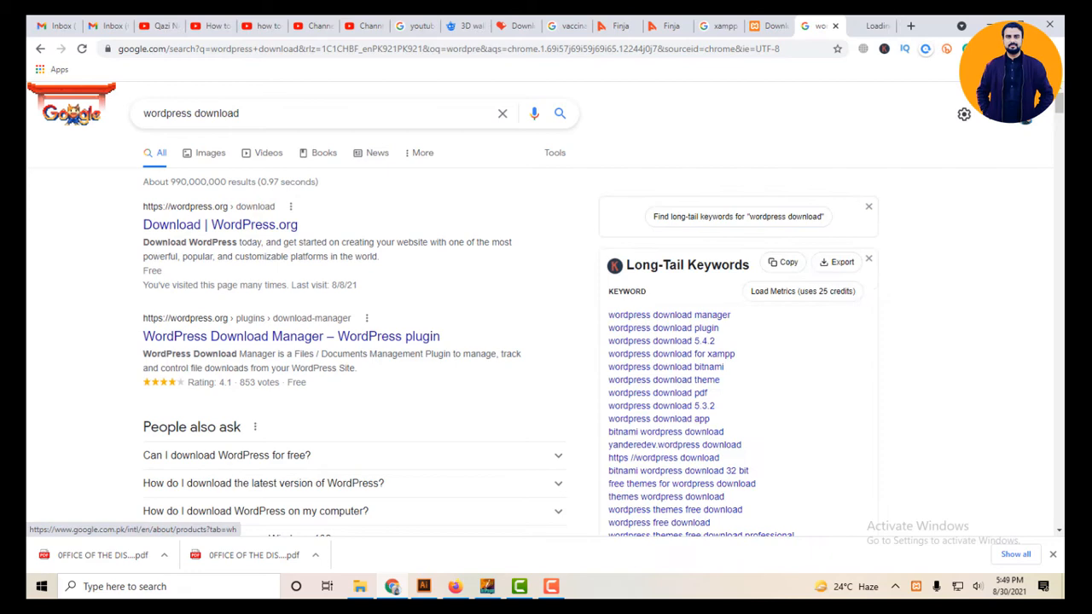
click(866, 24)
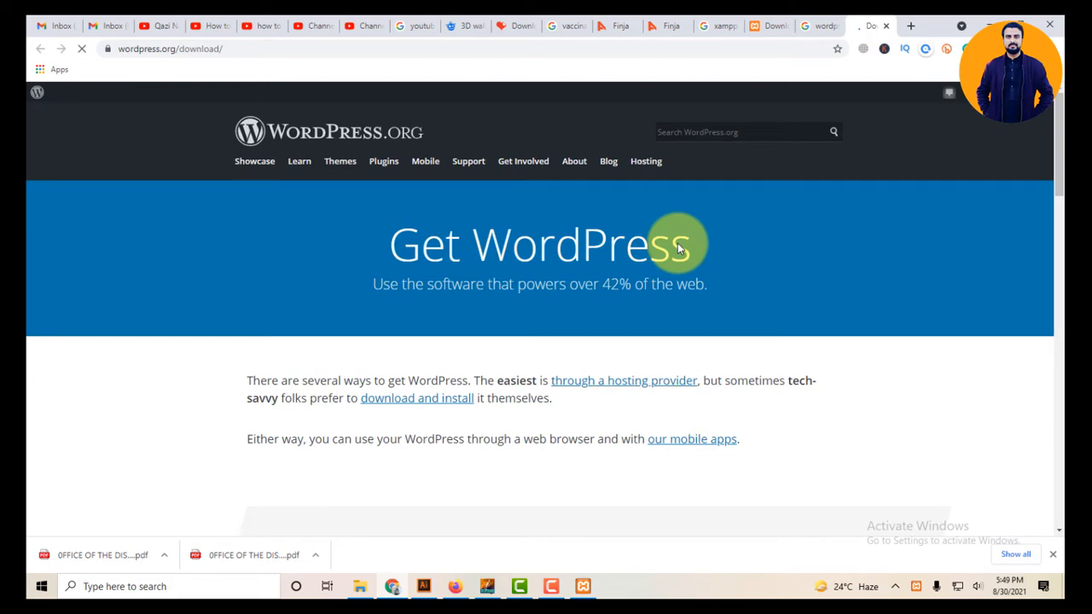
scroll(677, 242, down, 3)
scroll(673, 251, down, 7)
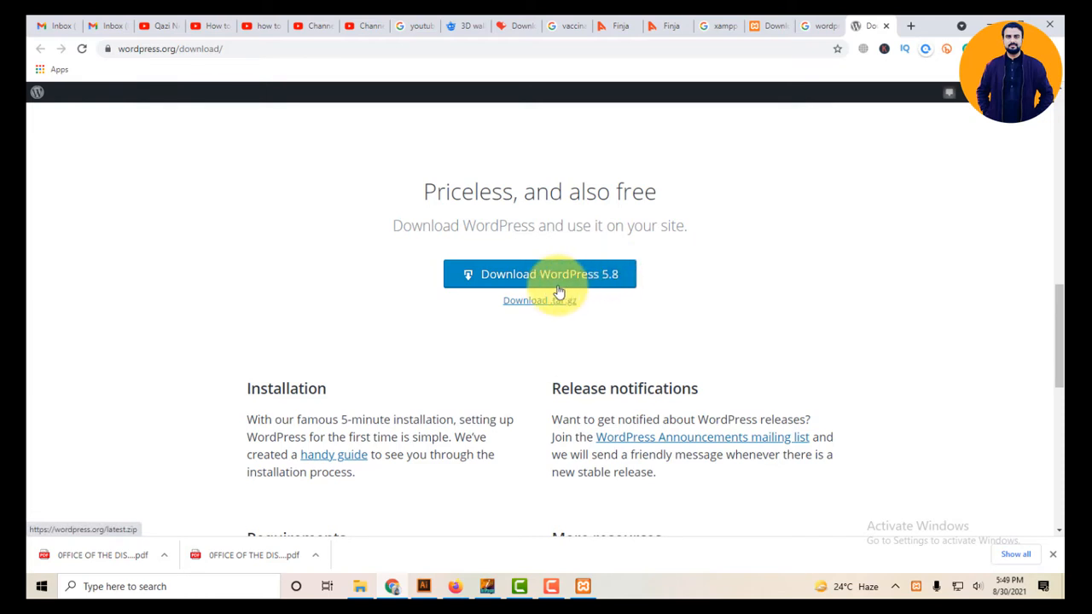
click(821, 25)
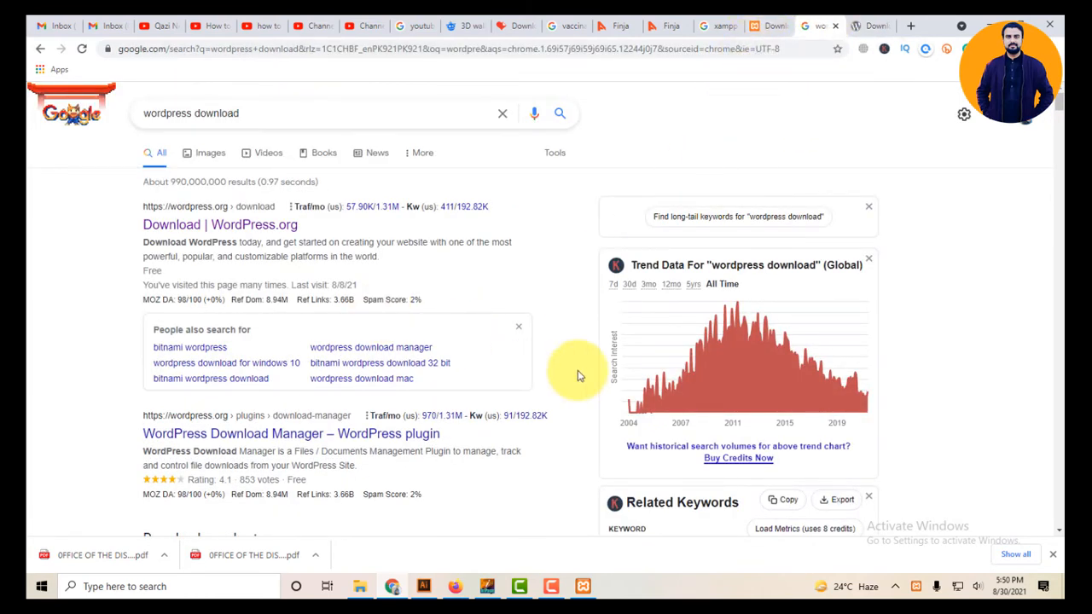
Start the Apache and MySQL modules in XAMPP Control Panel, then minimise it.
click(593, 590)
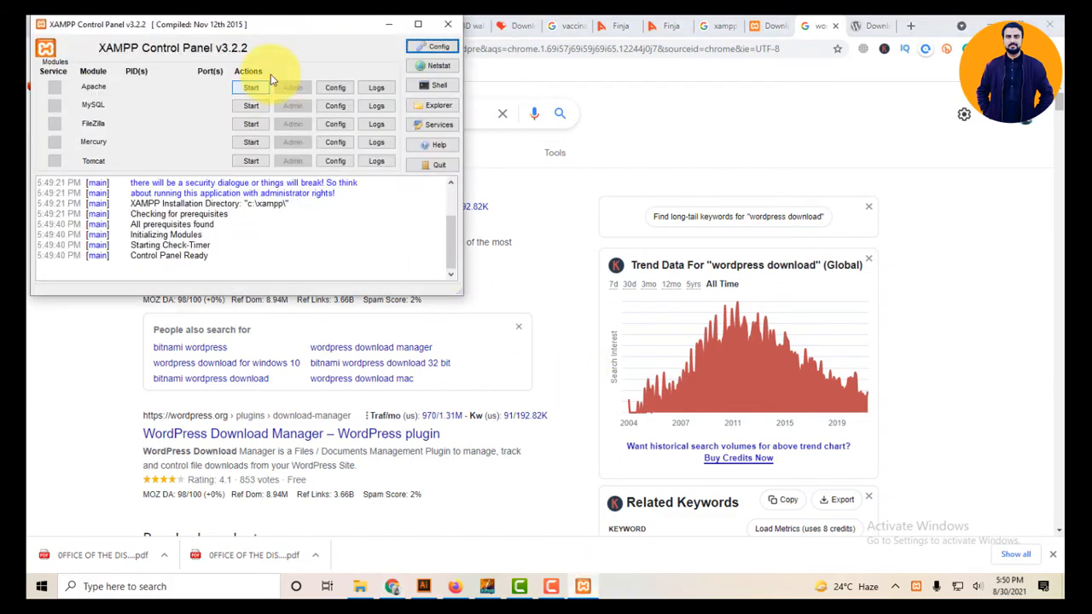
drag(255, 43, 707, 98)
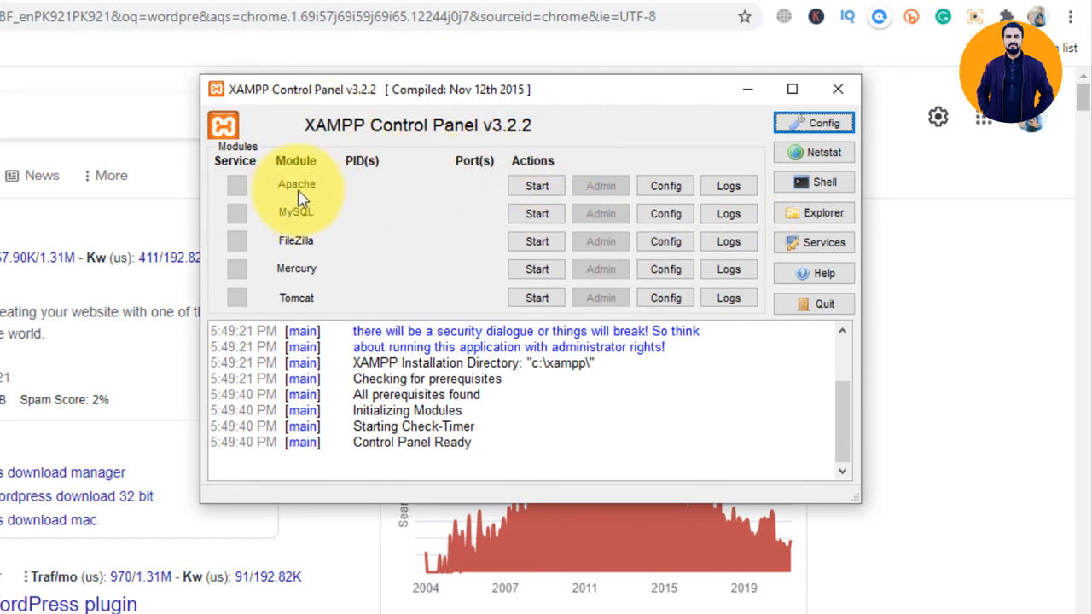
click(537, 187)
click(533, 214)
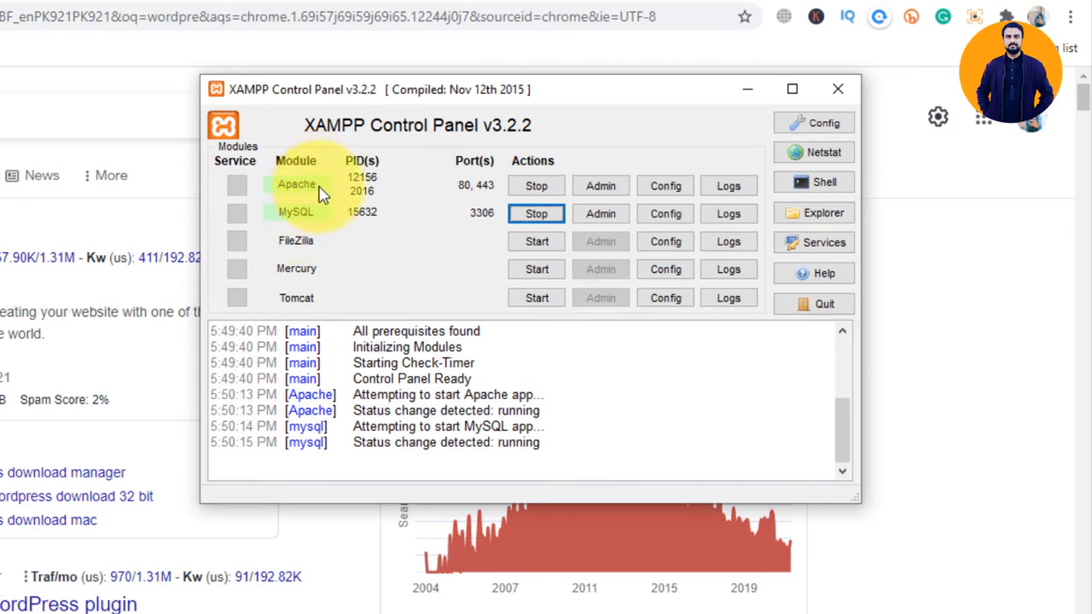
click(751, 94)
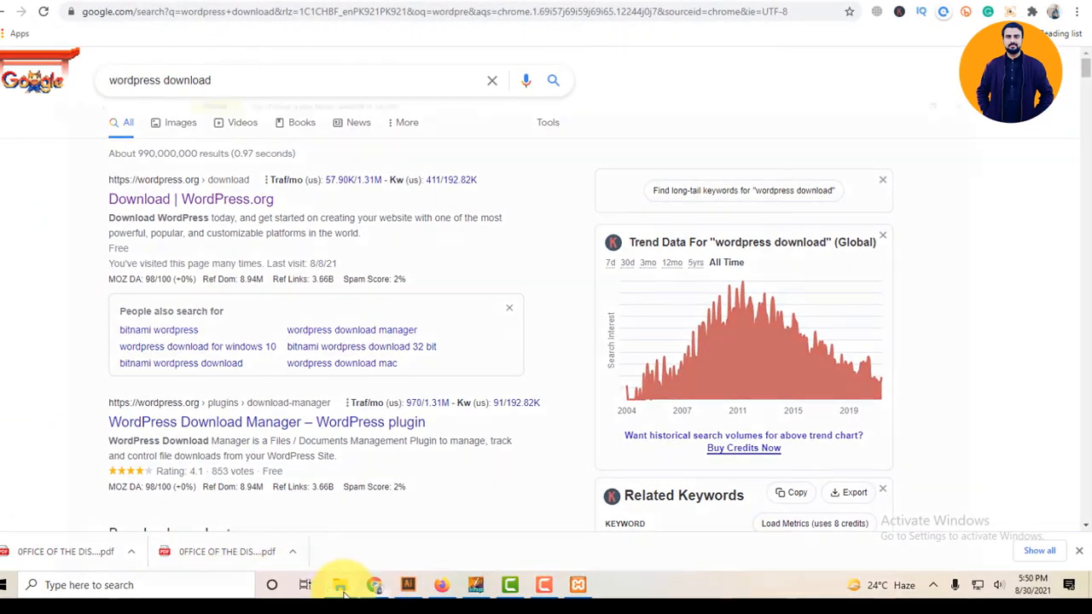
Look at the Downloads folder in File Explorer, then minimise Explorer and Chrome to reveal the desktop.
click(339, 585)
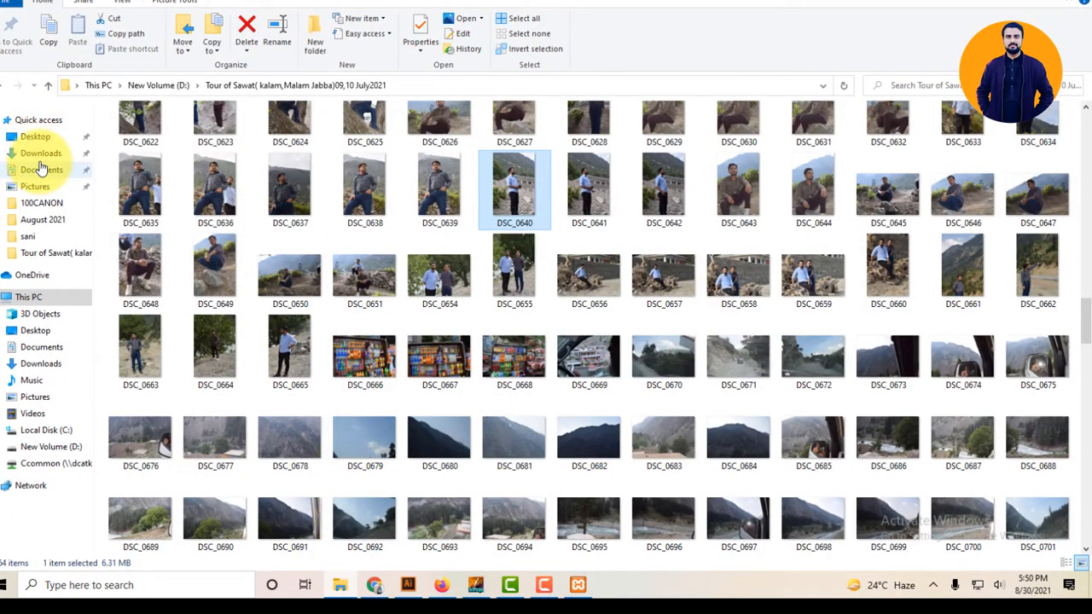
click(40, 153)
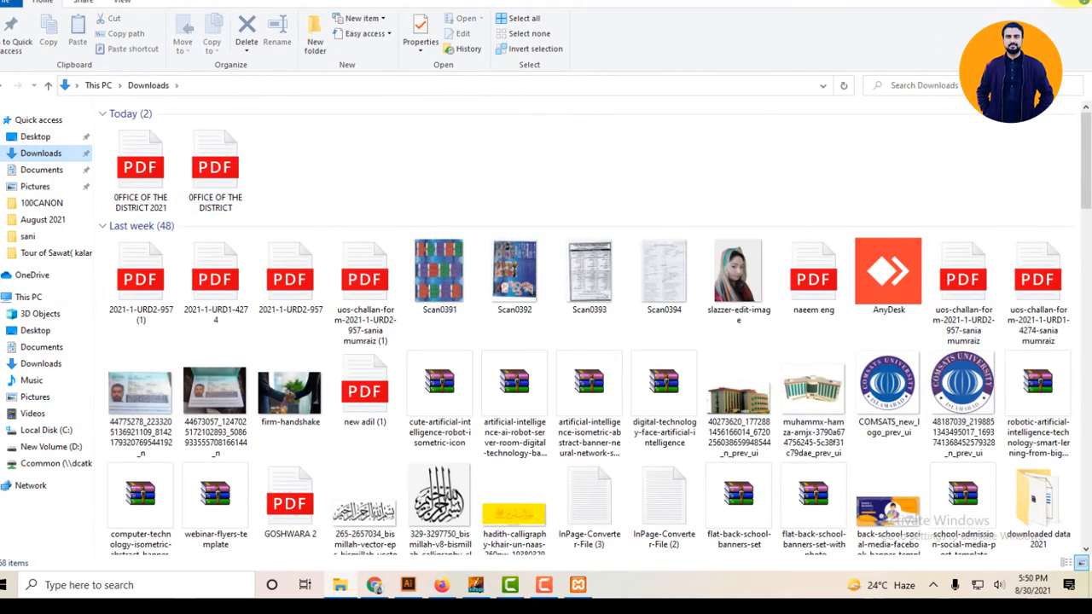
click(1076, 1)
click(993, 10)
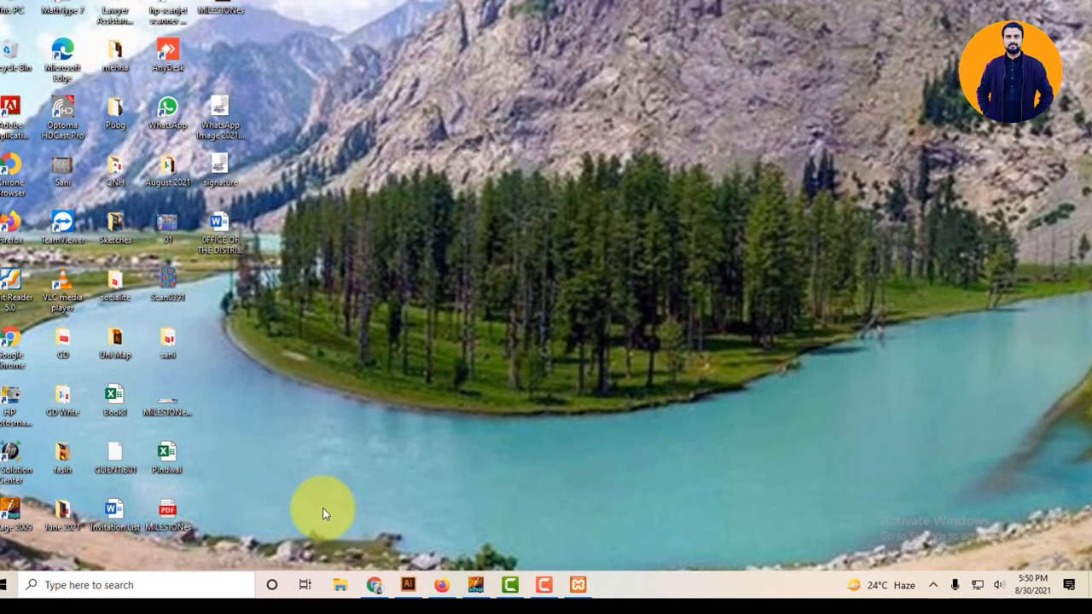
Browse This PC to C:\xampp\htdocs and select its wordpress folder.
double_click(12, 8)
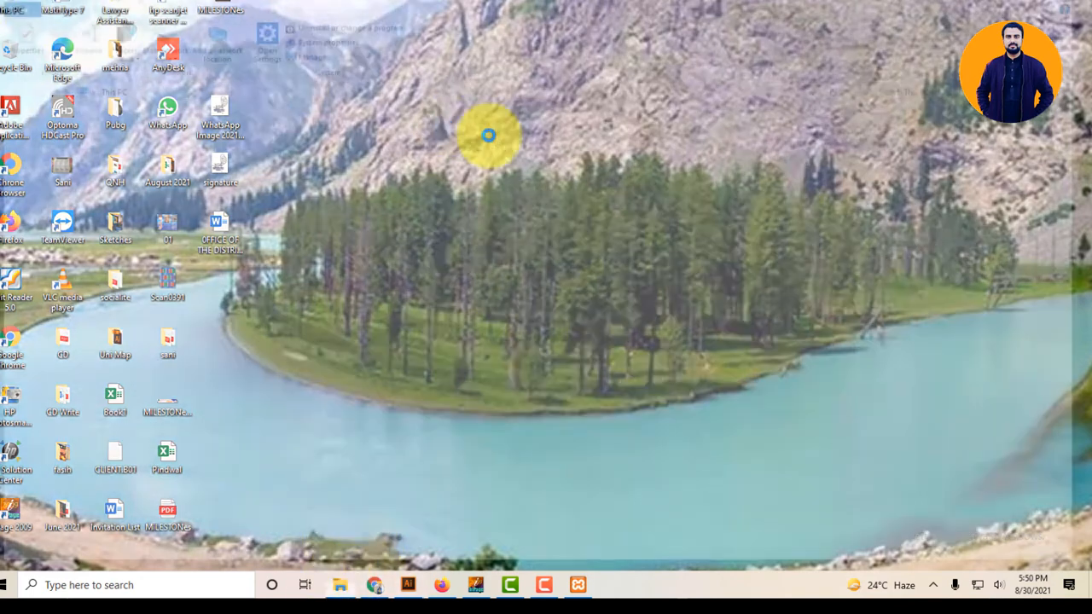
click(183, 241)
double_click(183, 237)
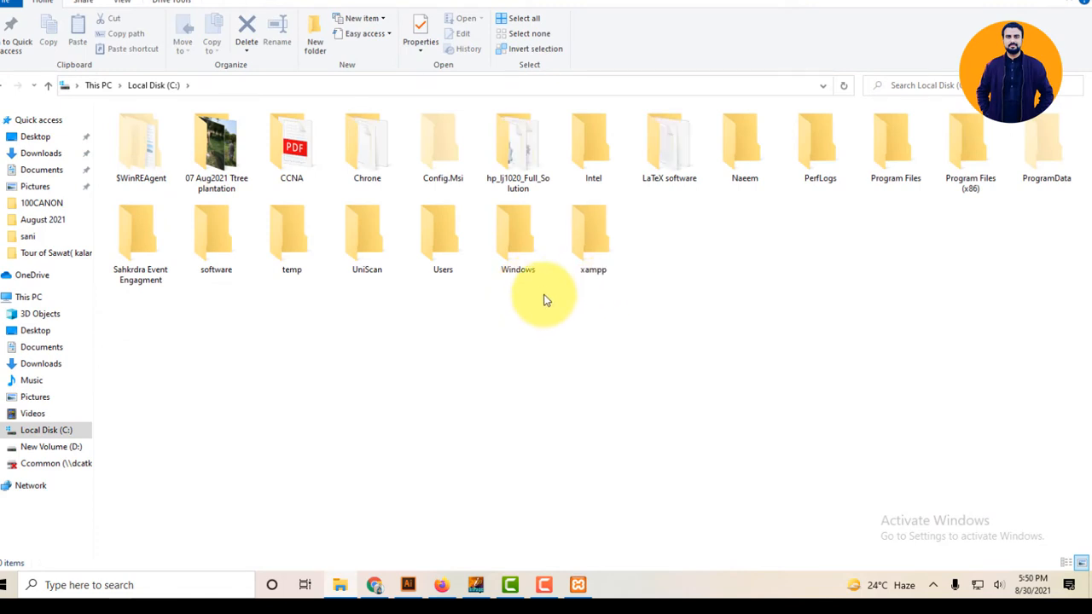
double_click(594, 255)
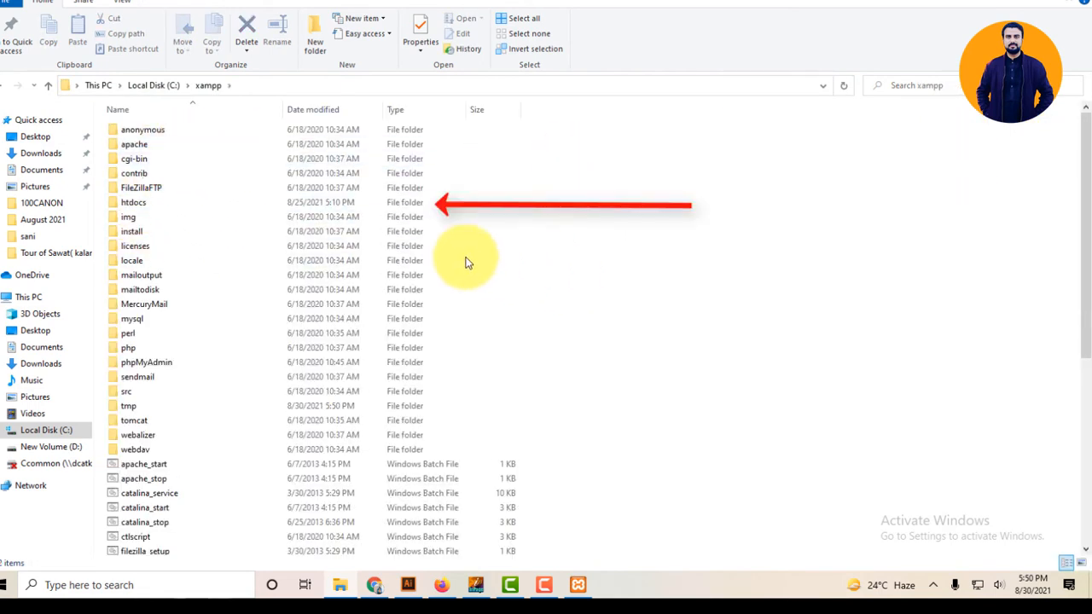
click(162, 206)
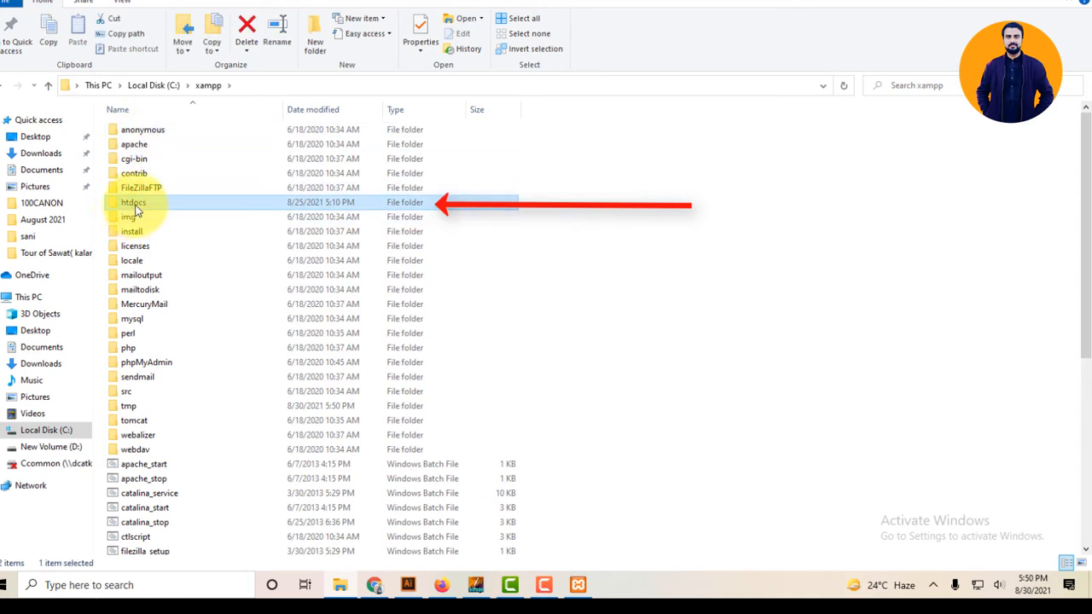
double_click(145, 204)
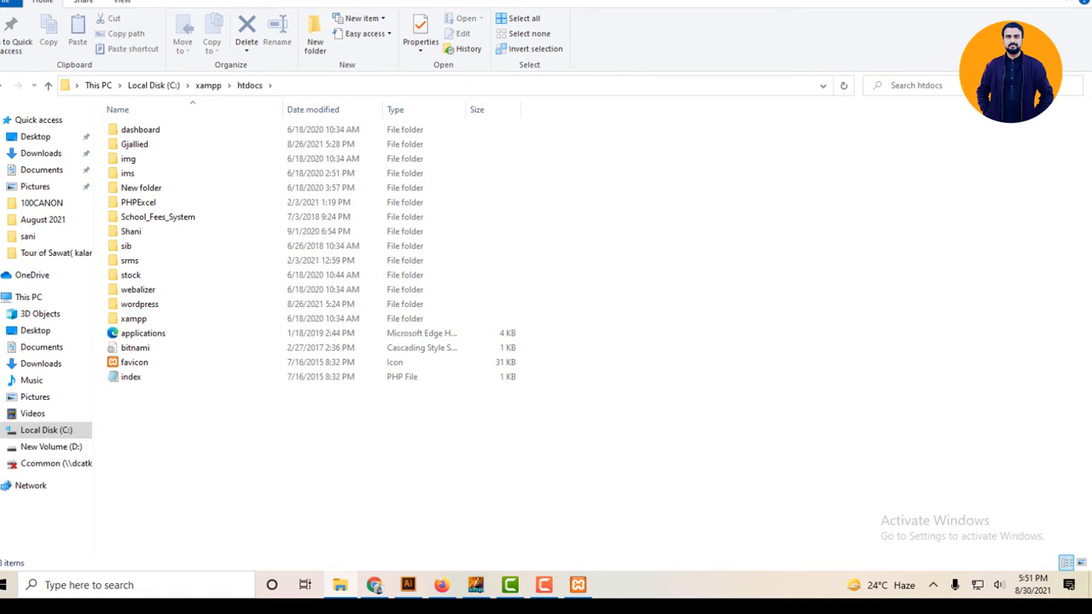
click(167, 307)
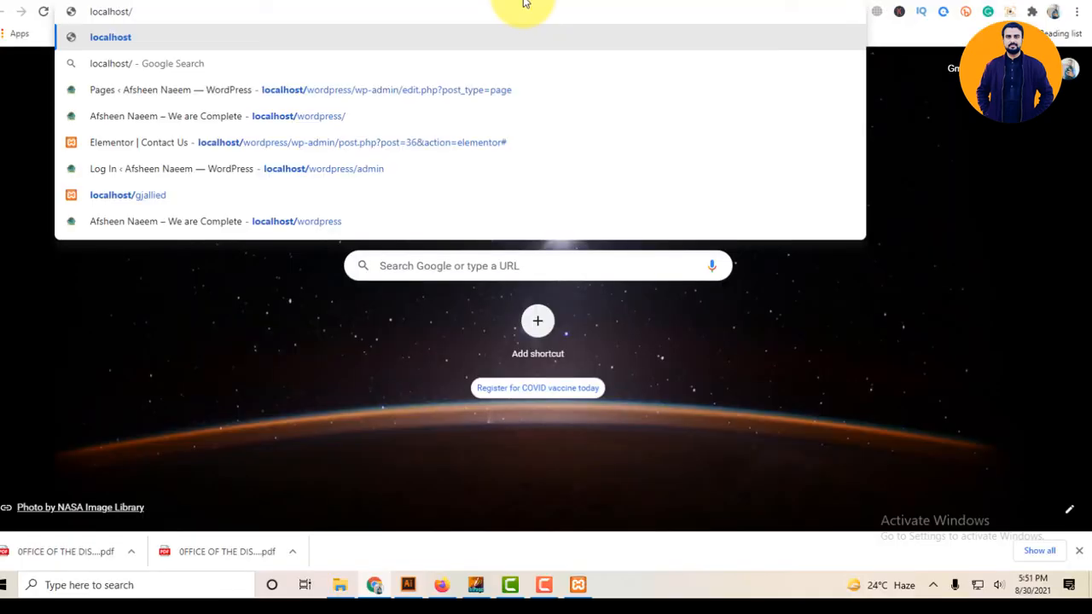
Load the localhost XAMPP dashboard and go to phpMyAdmin.
key(Return)
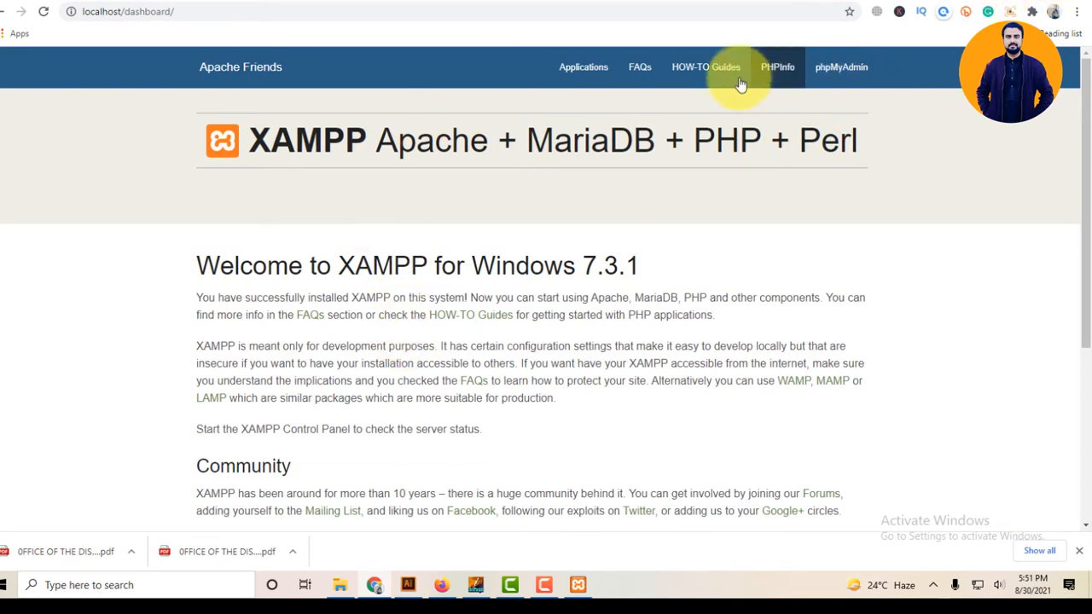
click(844, 72)
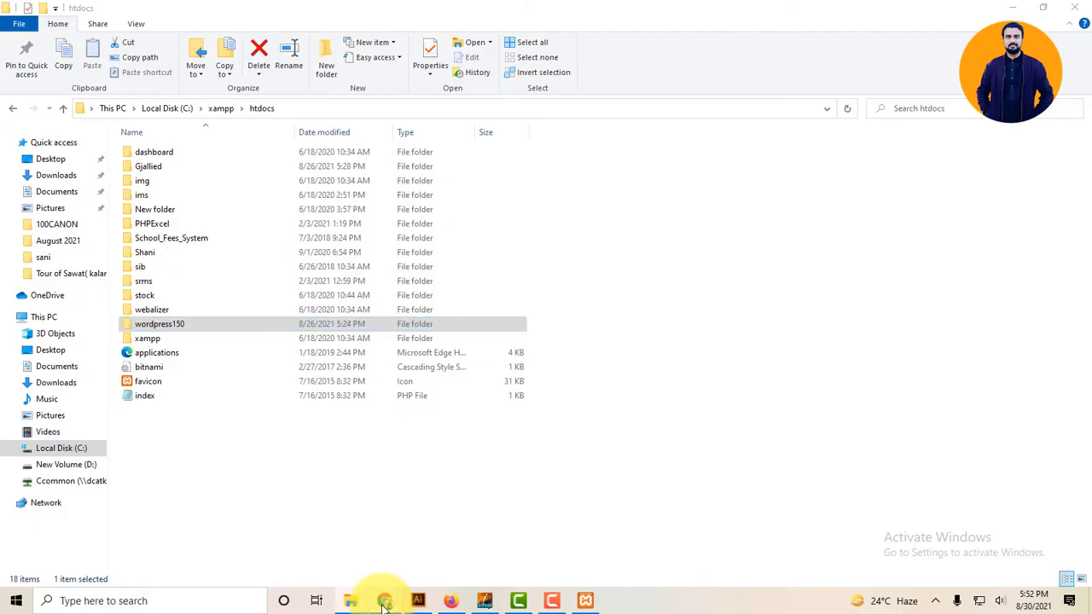
click(384, 601)
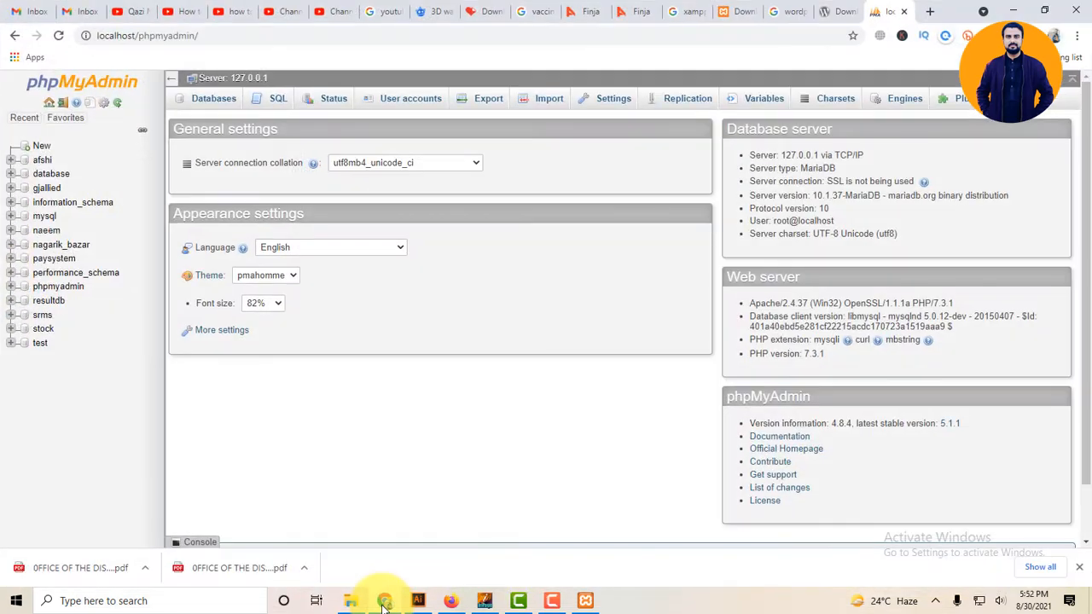
Create an empty database named test150, open its structure page, and minimise Chrome.
click(38, 147)
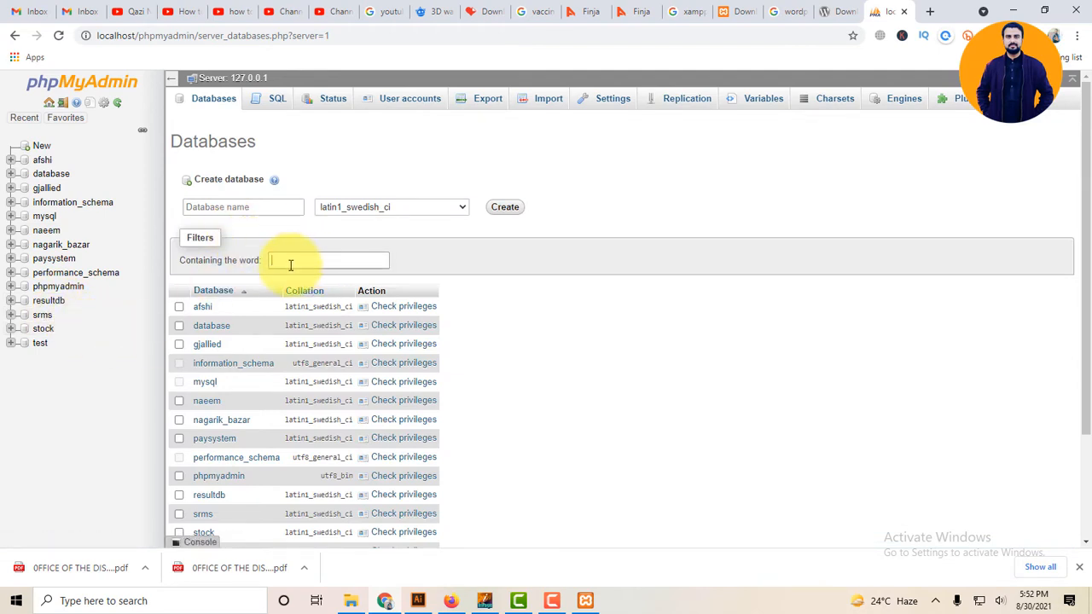
click(236, 207)
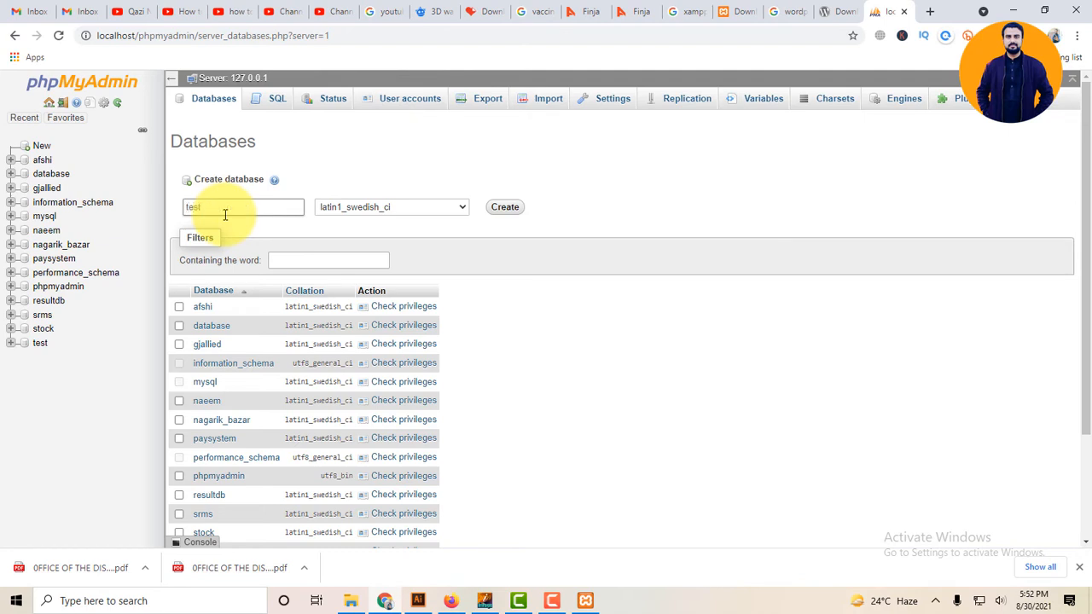
click(515, 211)
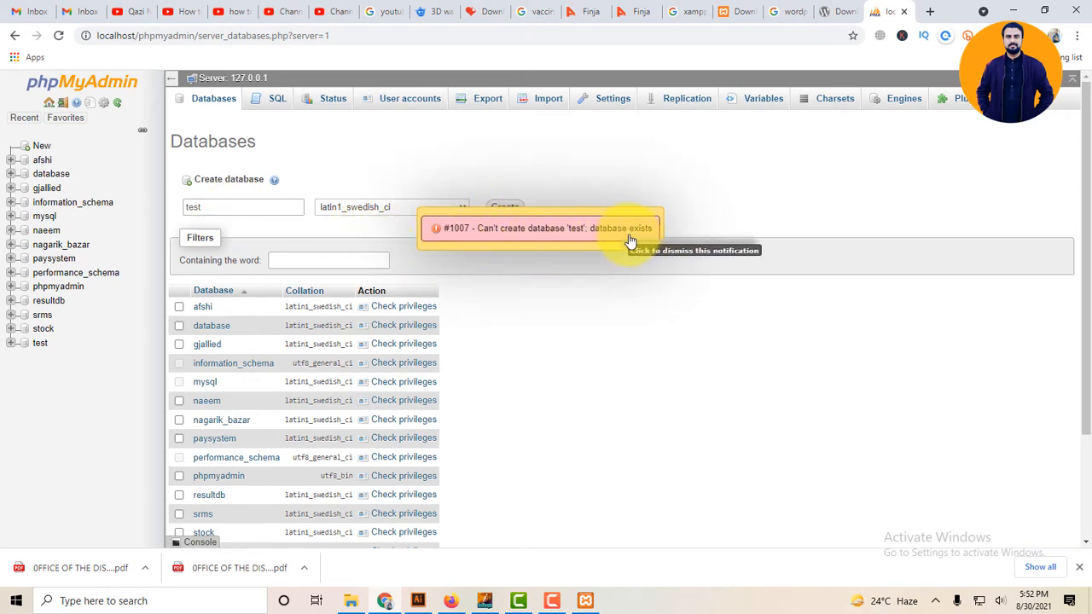
click(277, 212)
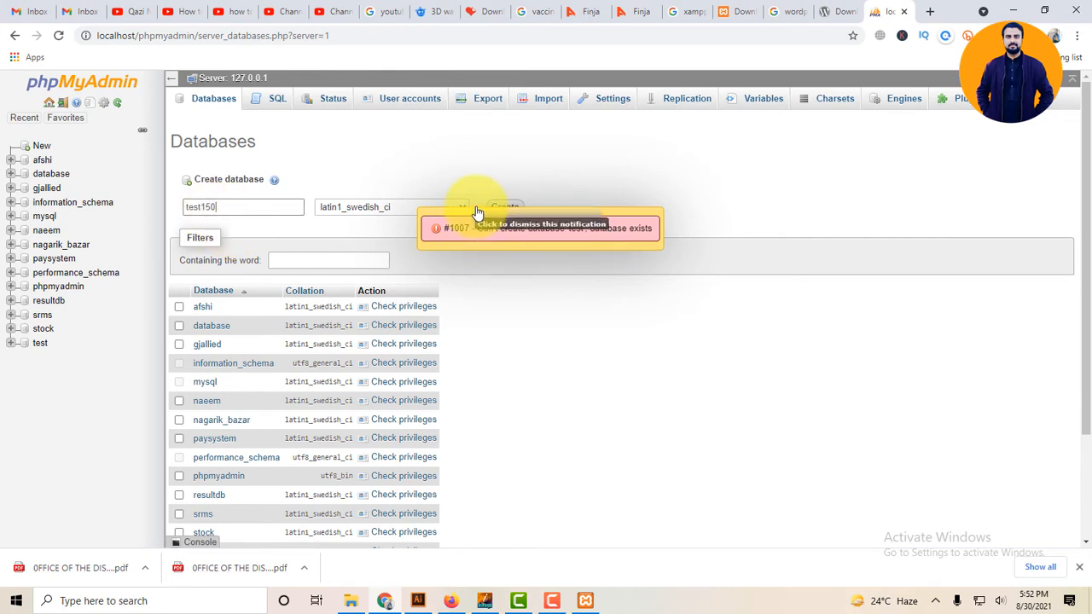
click(503, 209)
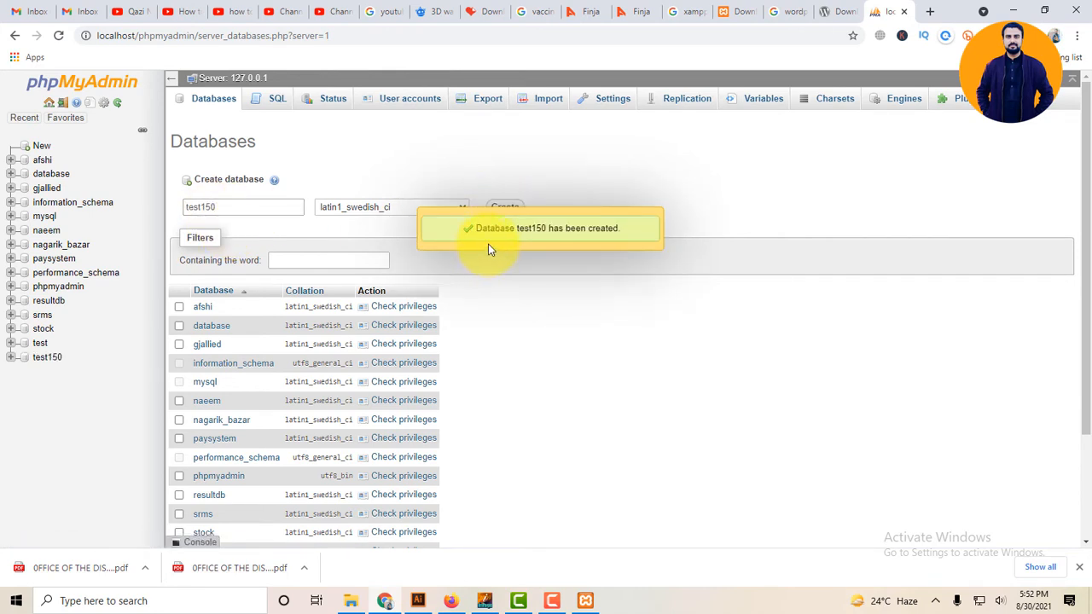
click(43, 356)
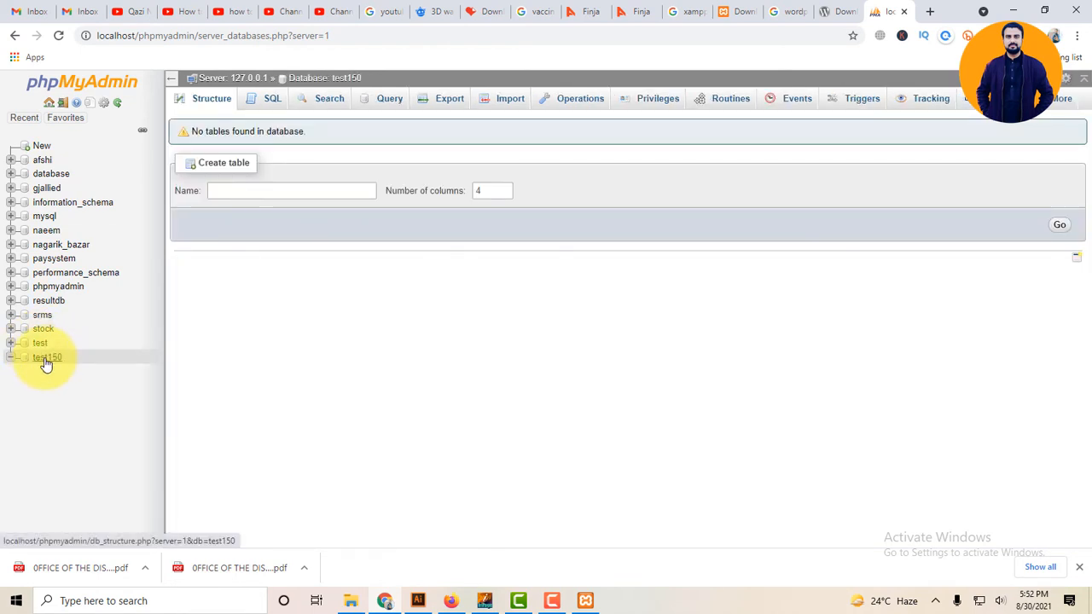
click(47, 360)
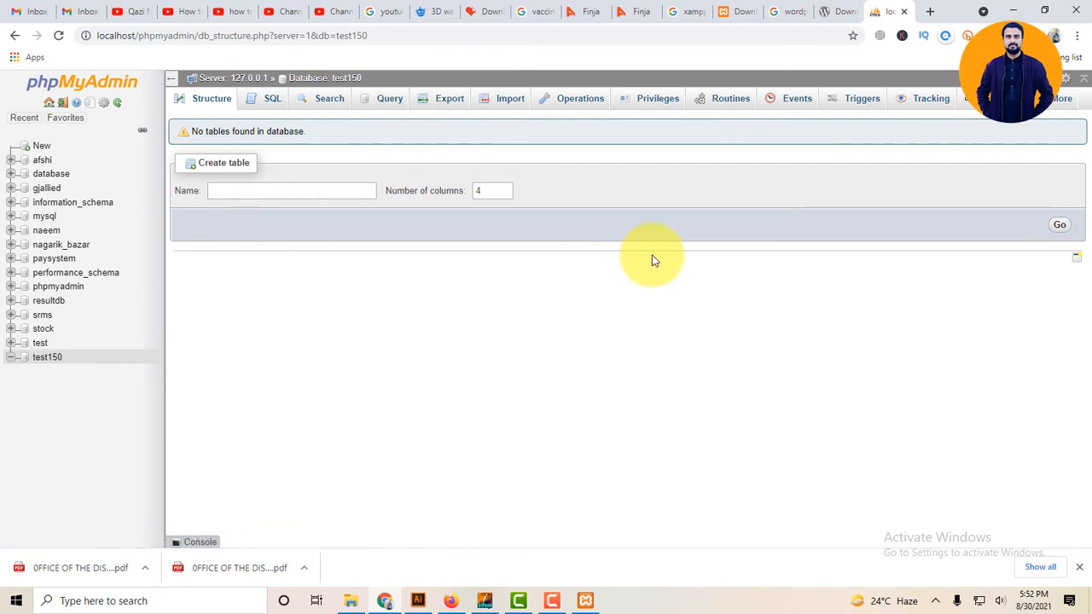
click(1012, 8)
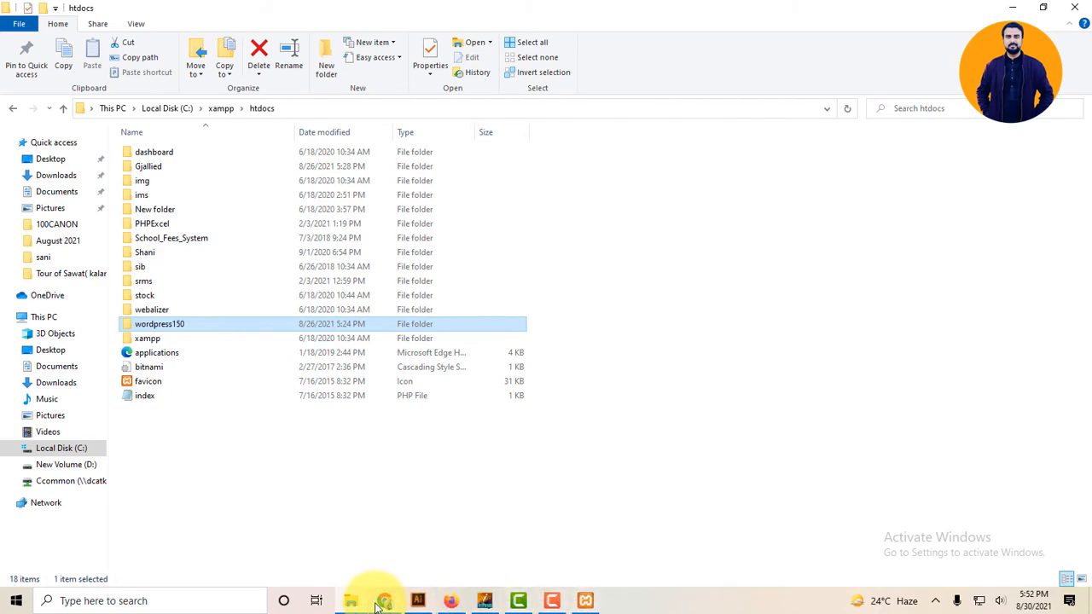
Find and open the wordpress-5.8 (1) folder in Downloads.
mouse_move(363, 601)
click(390, 504)
click(580, 322)
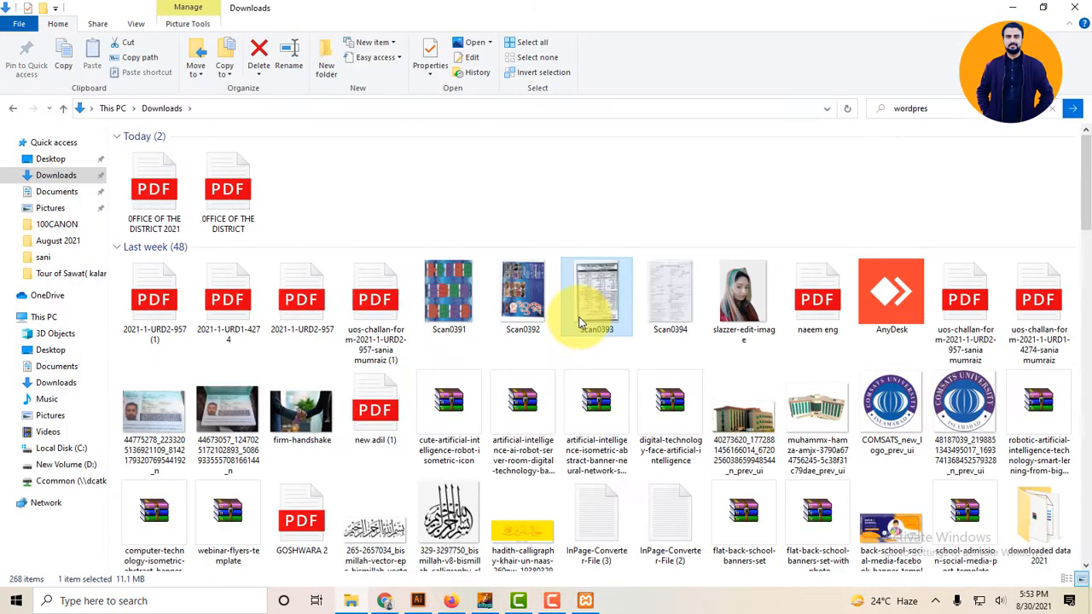
text(wordpress)
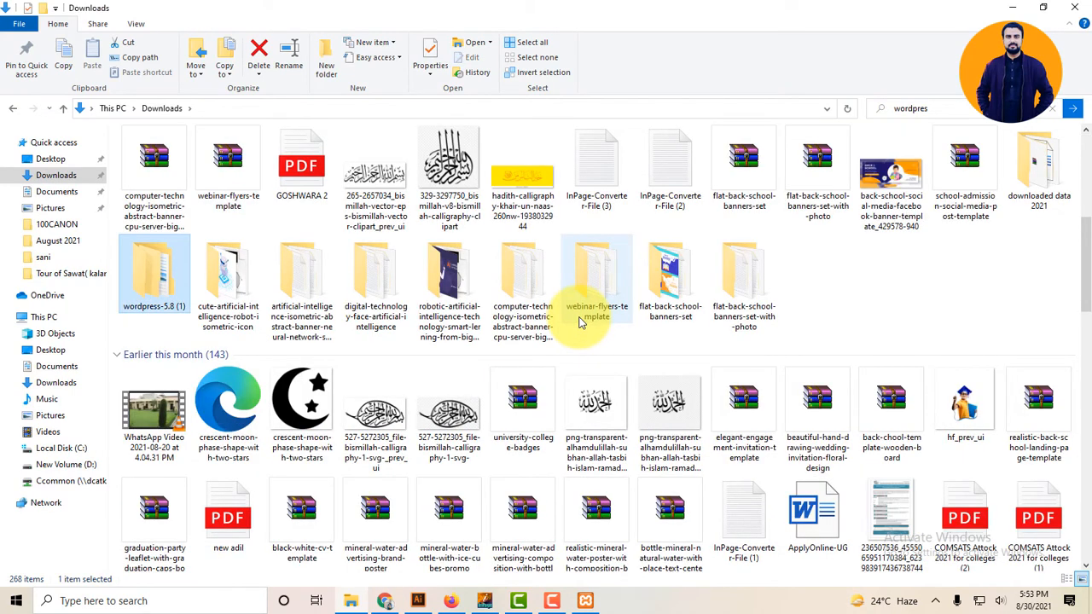
key(Down)
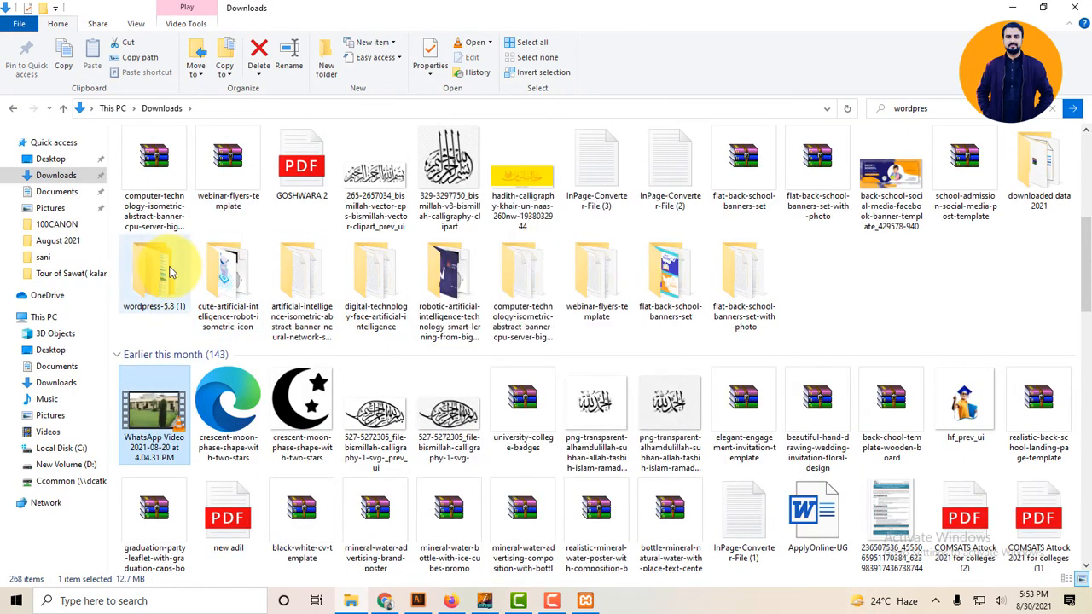
right_click(170, 271)
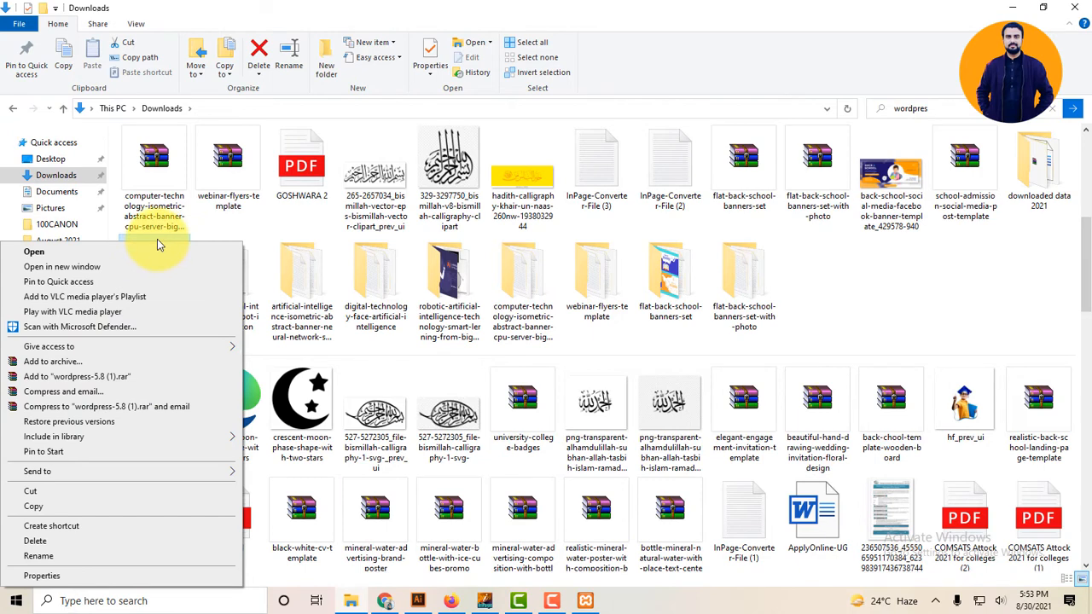
click(157, 248)
click(169, 154)
Rename the inner wordpress folder to wordpress180, then show the desktop.
right_click(170, 156)
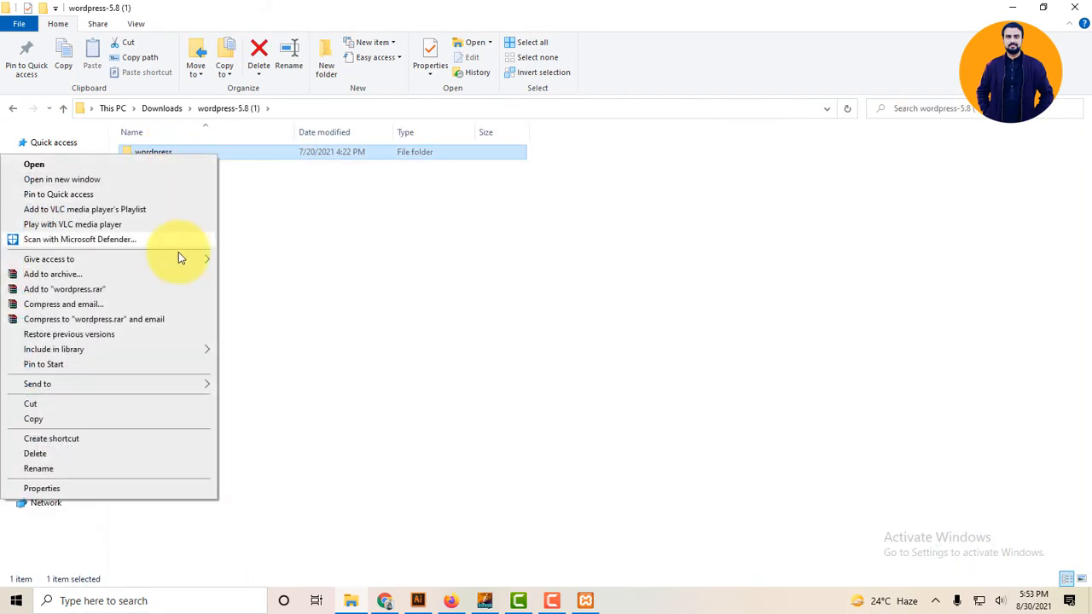
click(156, 468)
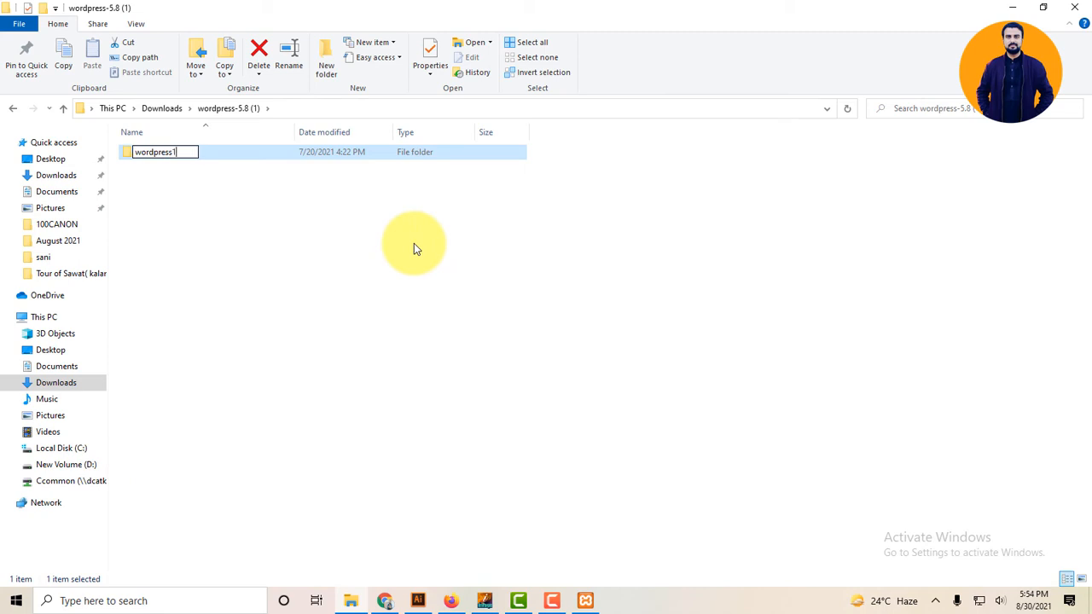
key(Return)
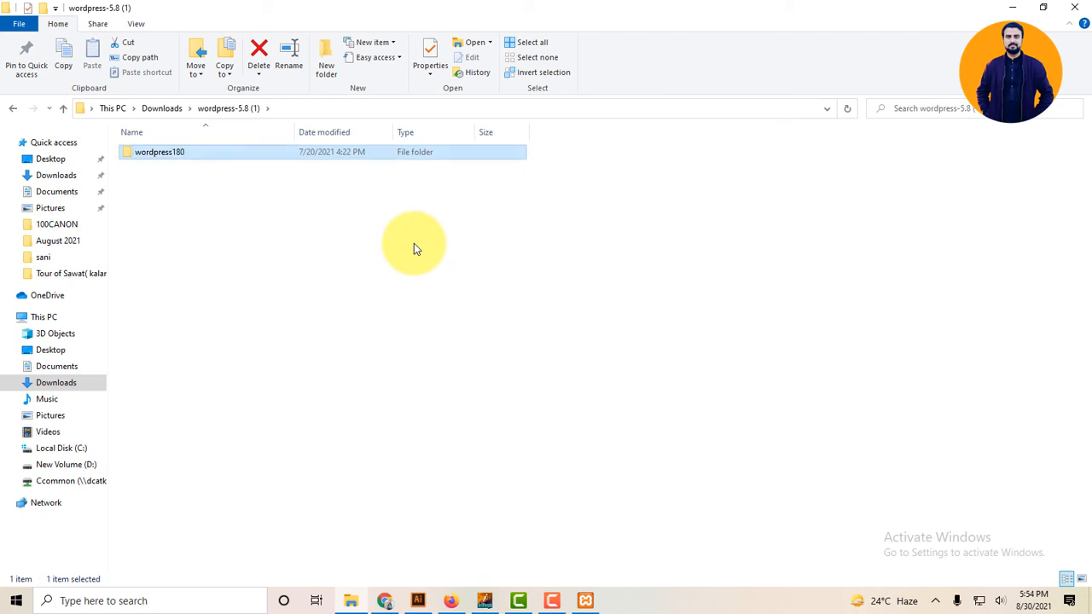
key(F2)
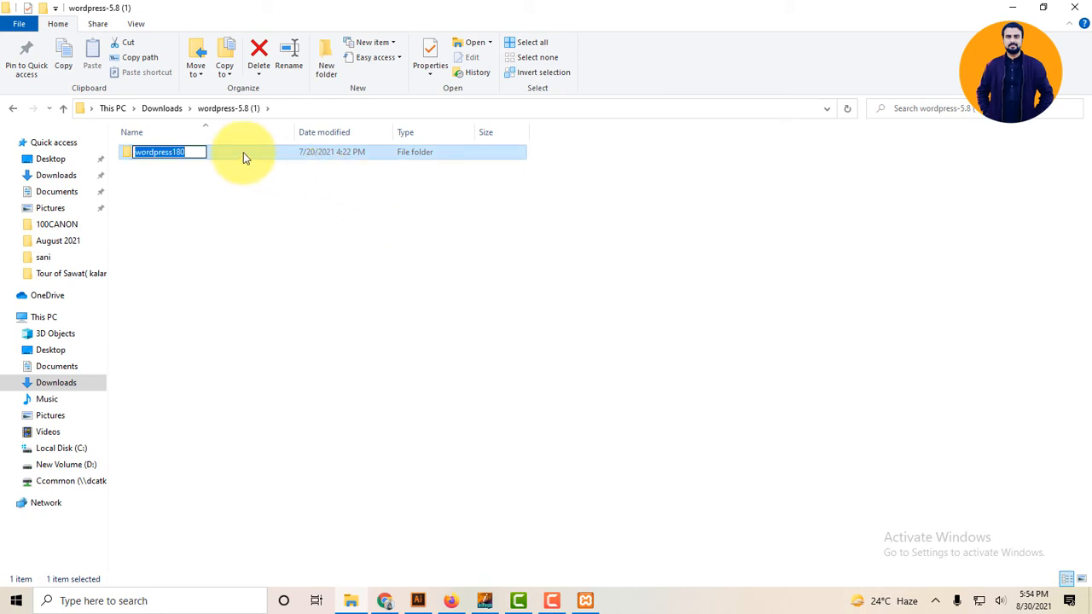
click(242, 173)
click(237, 151)
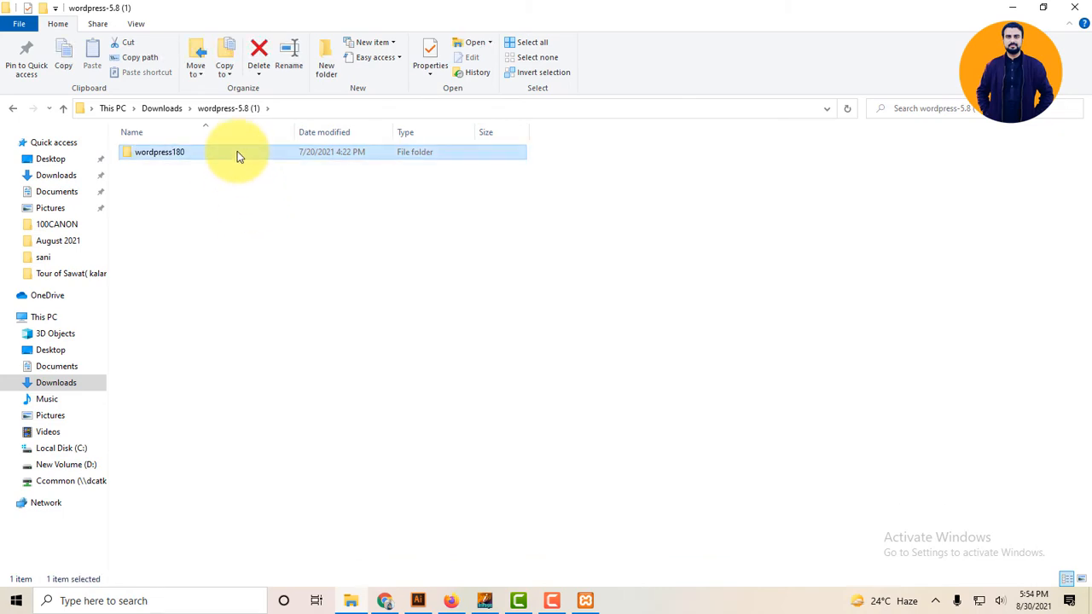
key(super+d)
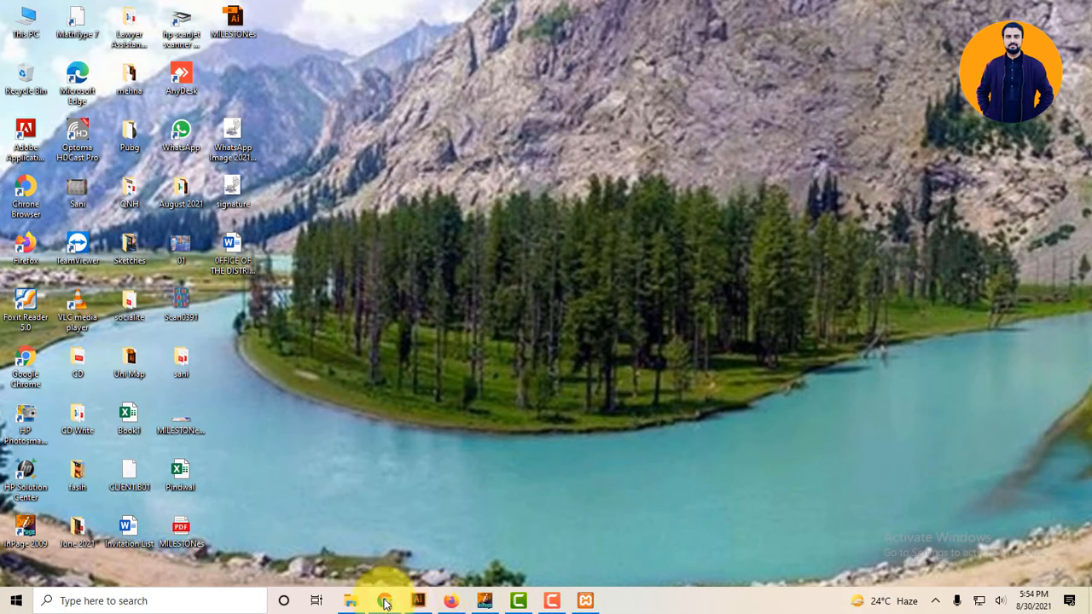
Close the wordpress150 not-found tab in Chrome and minimise the browser.
click(384, 602)
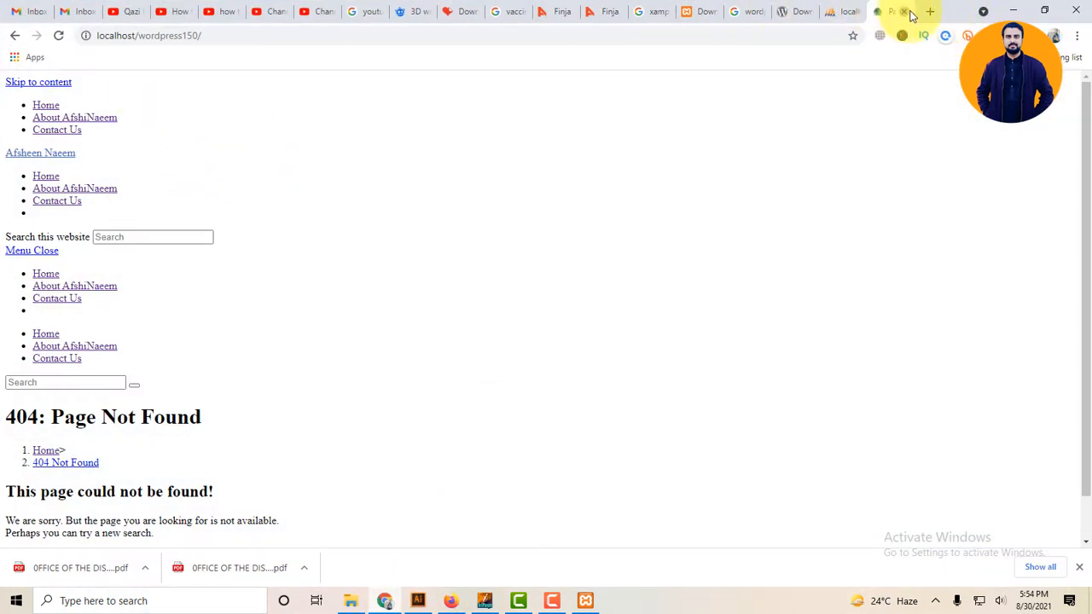
click(906, 12)
click(1011, 9)
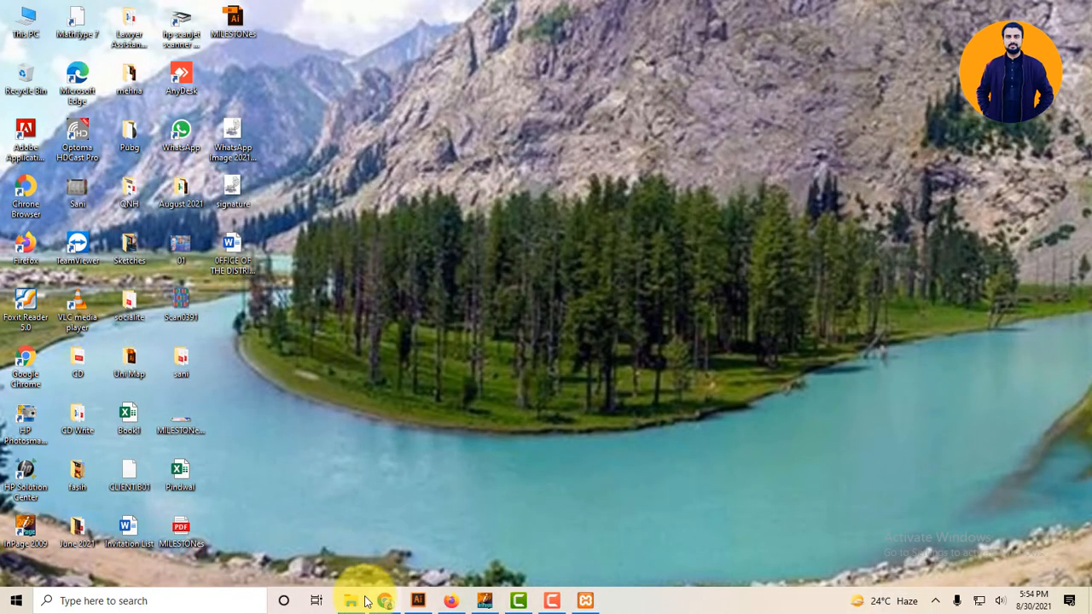
Paste the wordpress180 folder into C:\xampp\htdocs, copying all 2,939 items.
click(362, 600)
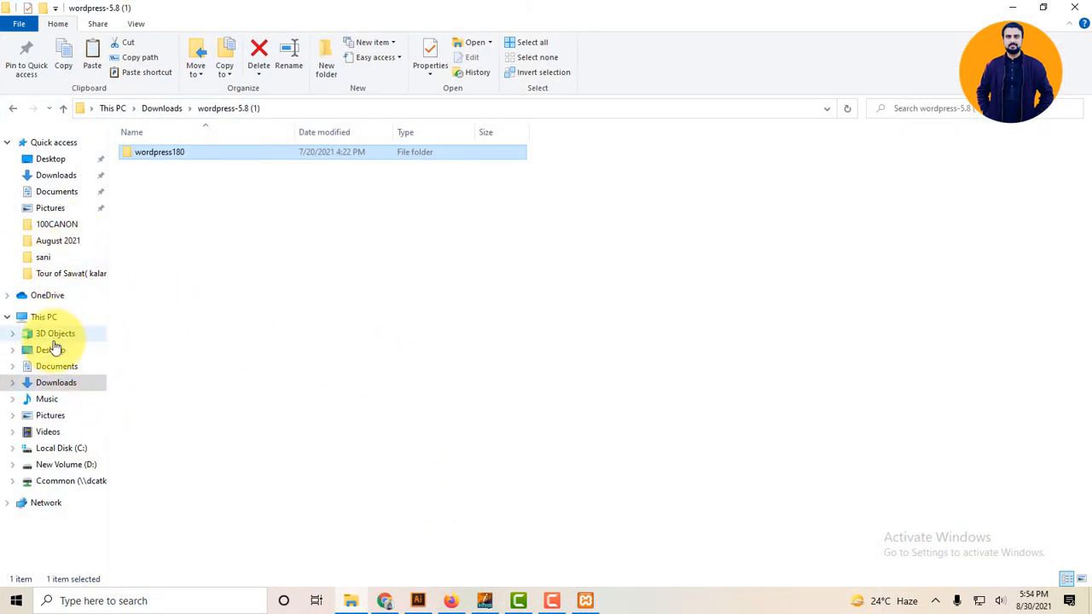
click(69, 445)
click(597, 275)
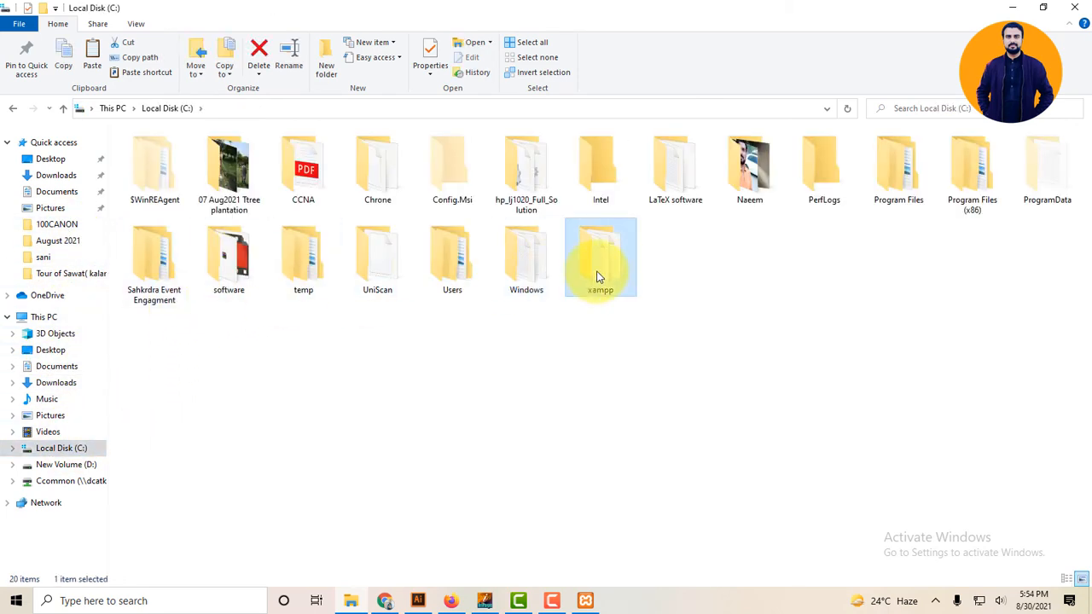
double_click(597, 275)
click(156, 227)
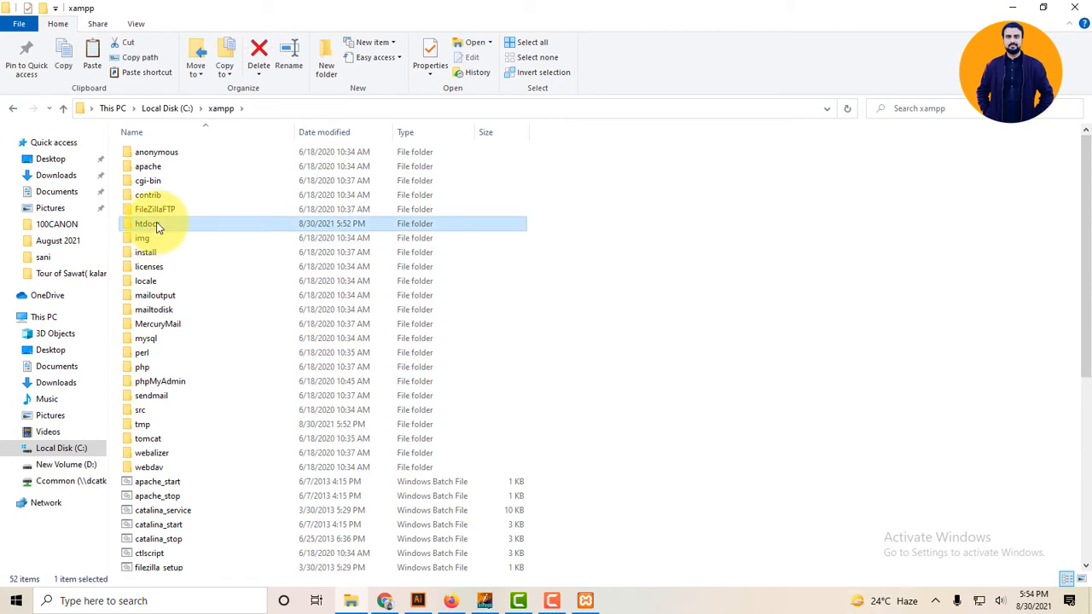
double_click(156, 227)
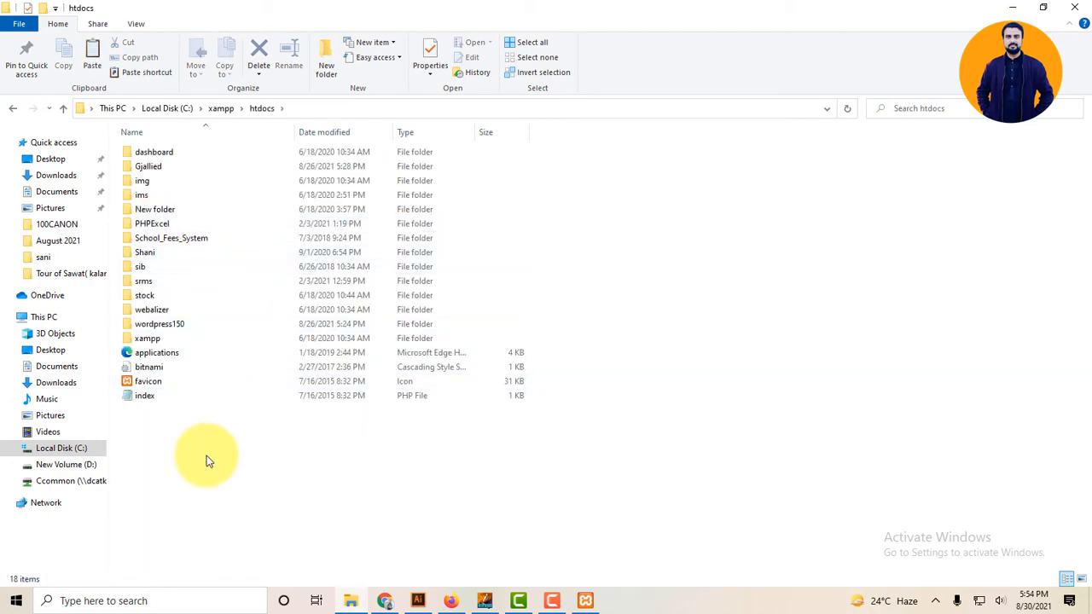
key(ctrl+v)
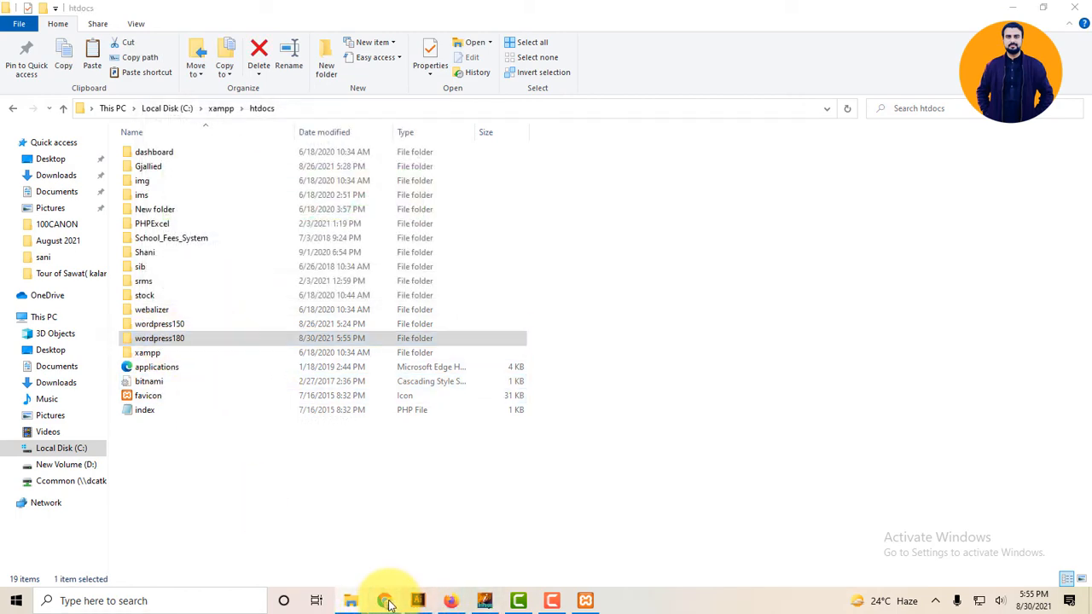
click(384, 601)
click(1012, 12)
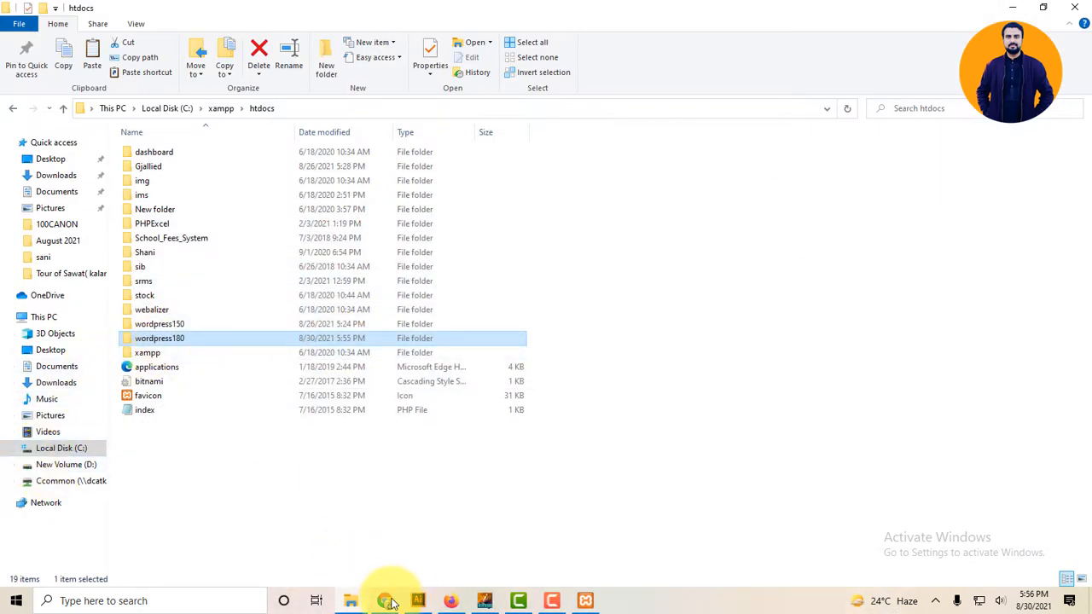
Load localhost/wordpress180 in a new tab to reach the WordPress language selection page.
click(384, 600)
click(928, 10)
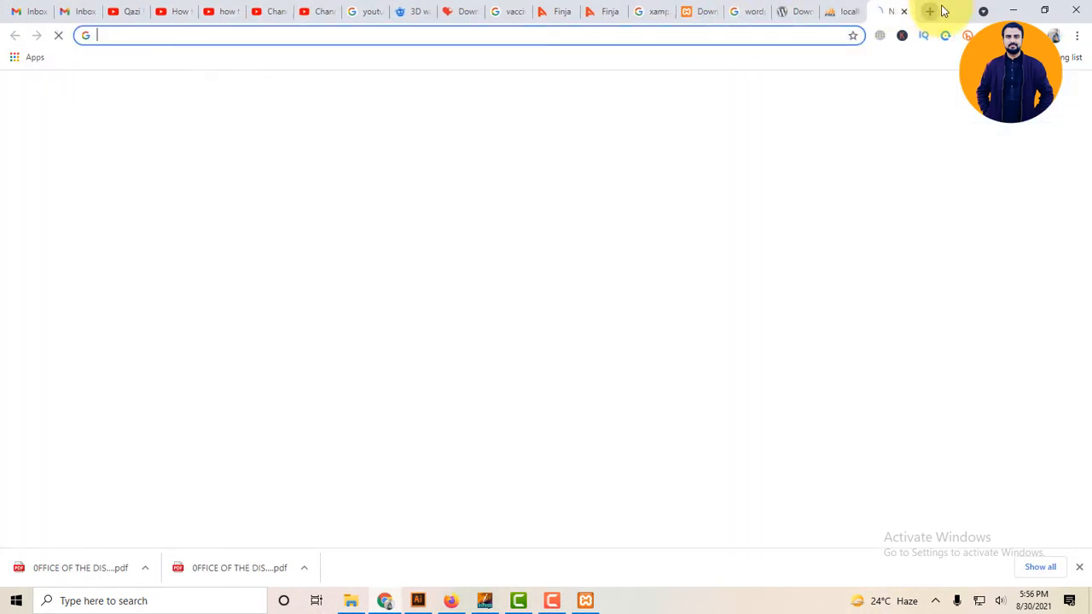
text(local)
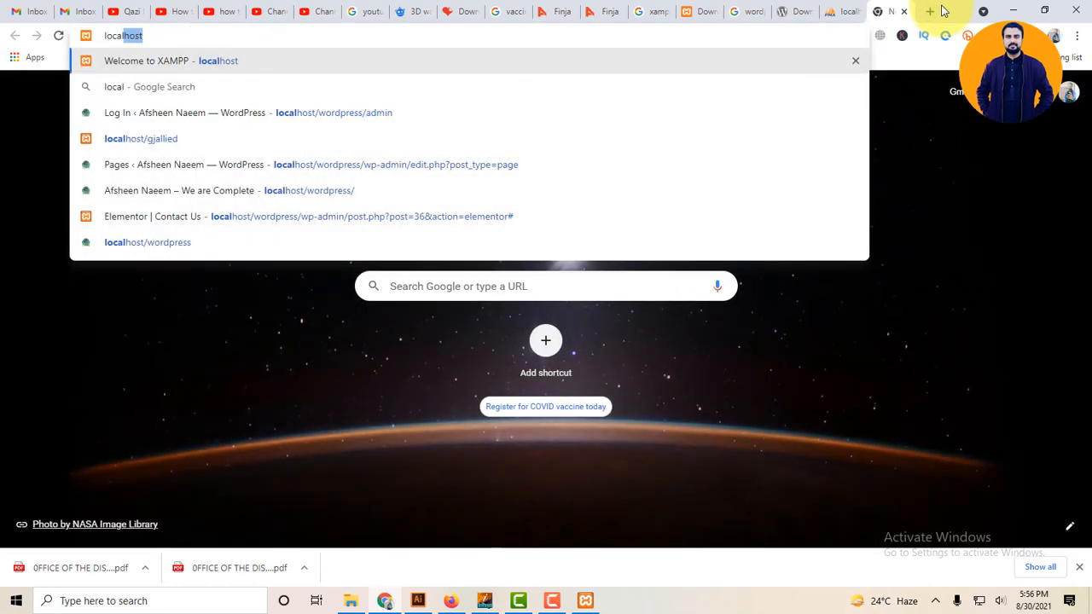
text(host)
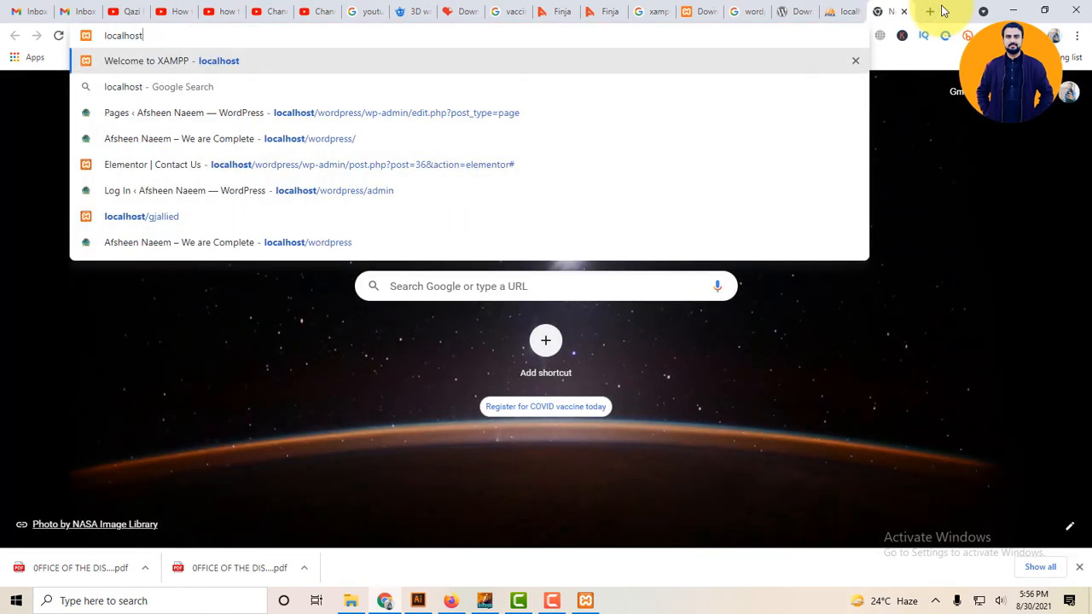
text(/w)
text(ordpress)
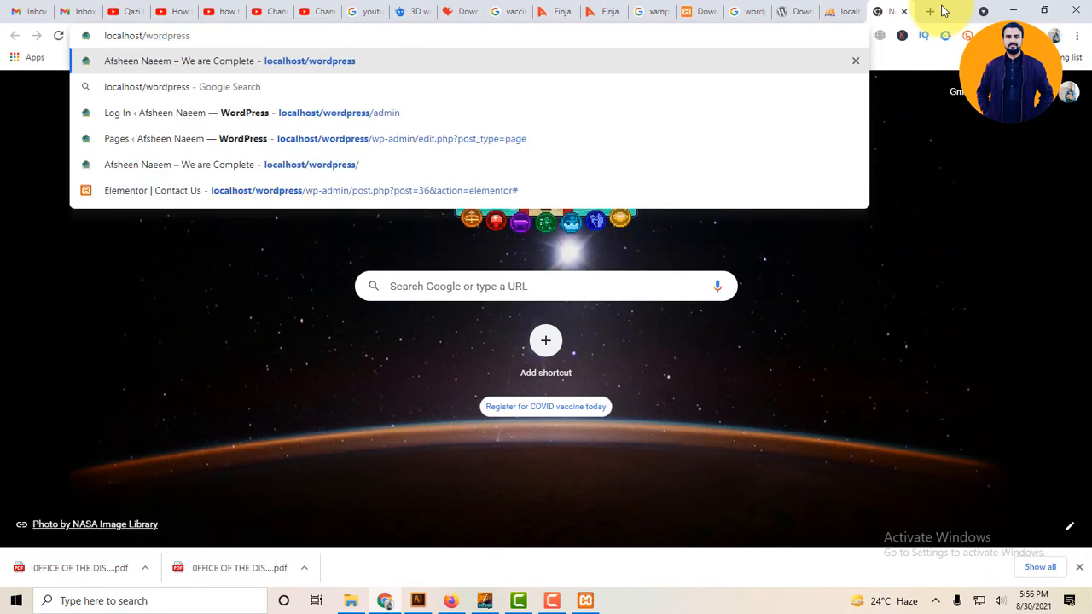
text(180)
key(Return)
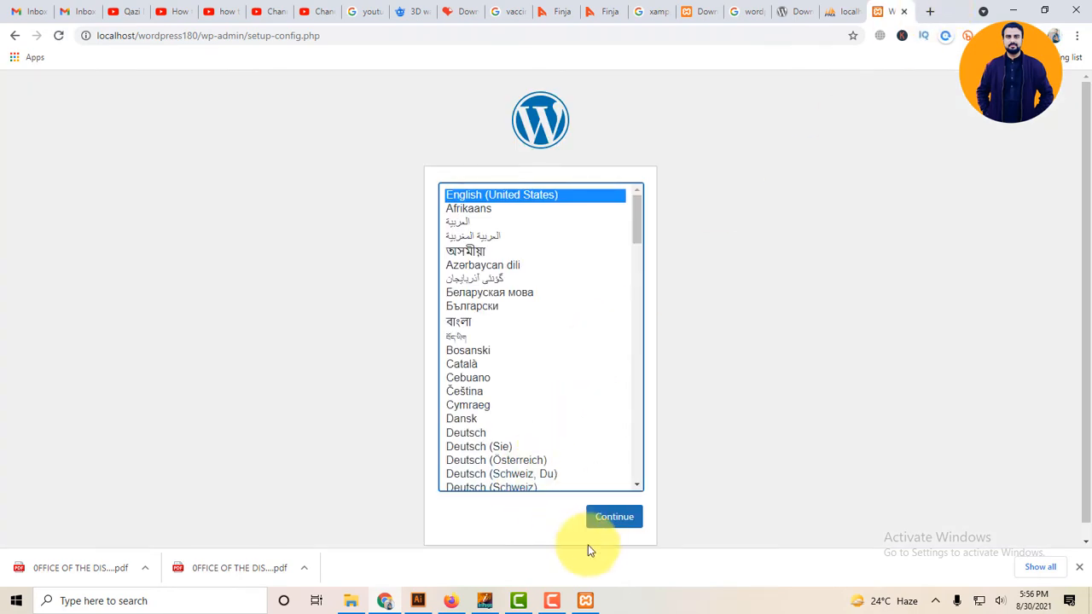
Continue in English (United States) and review the database details, checking test150 exists in phpMyAdmin.
click(608, 524)
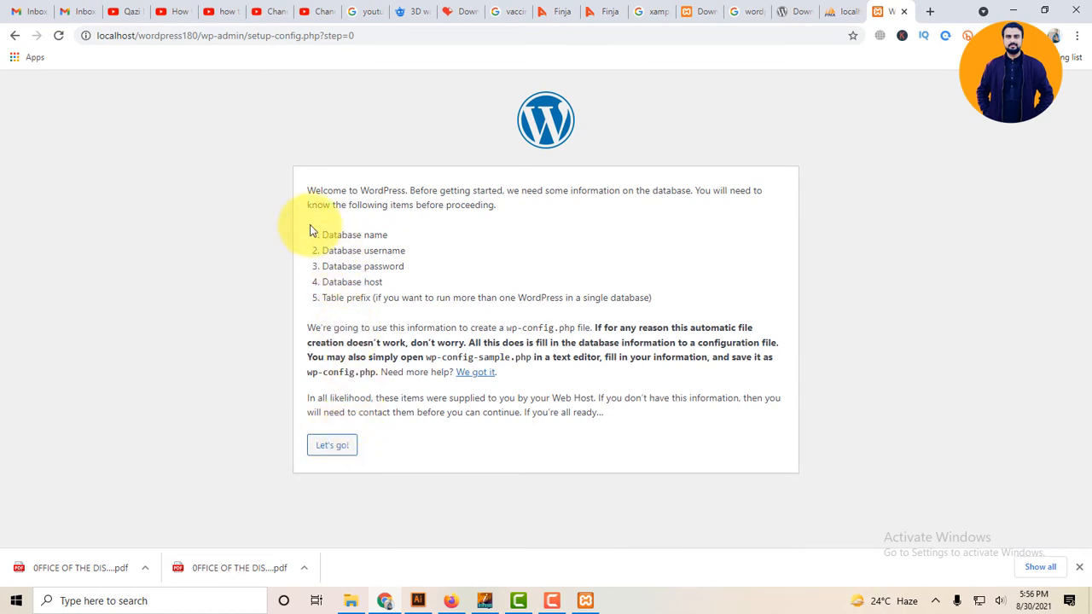
drag(330, 204, 451, 191)
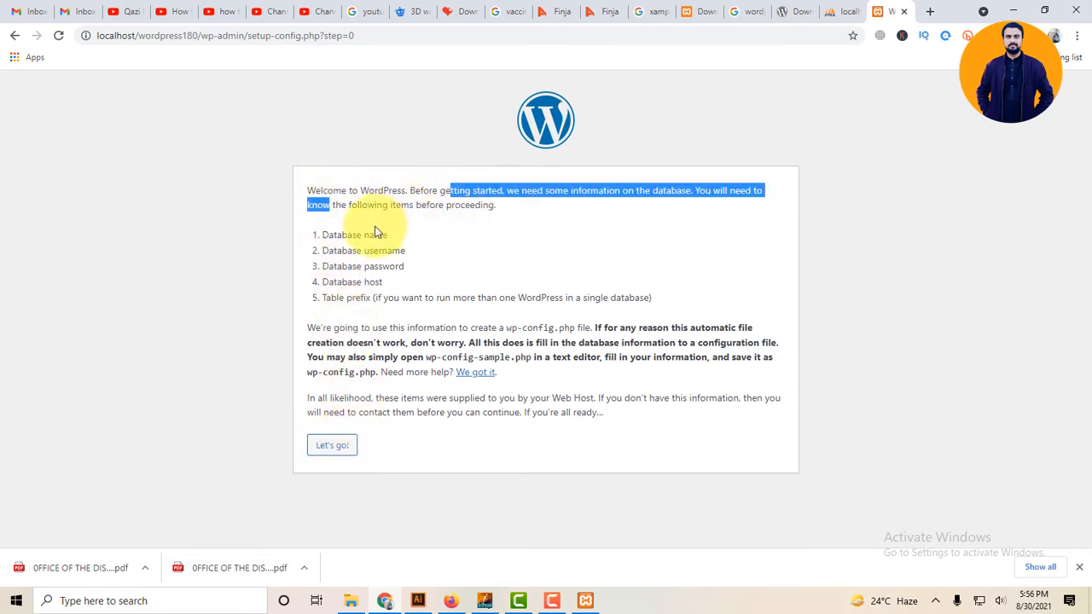
drag(333, 234, 388, 235)
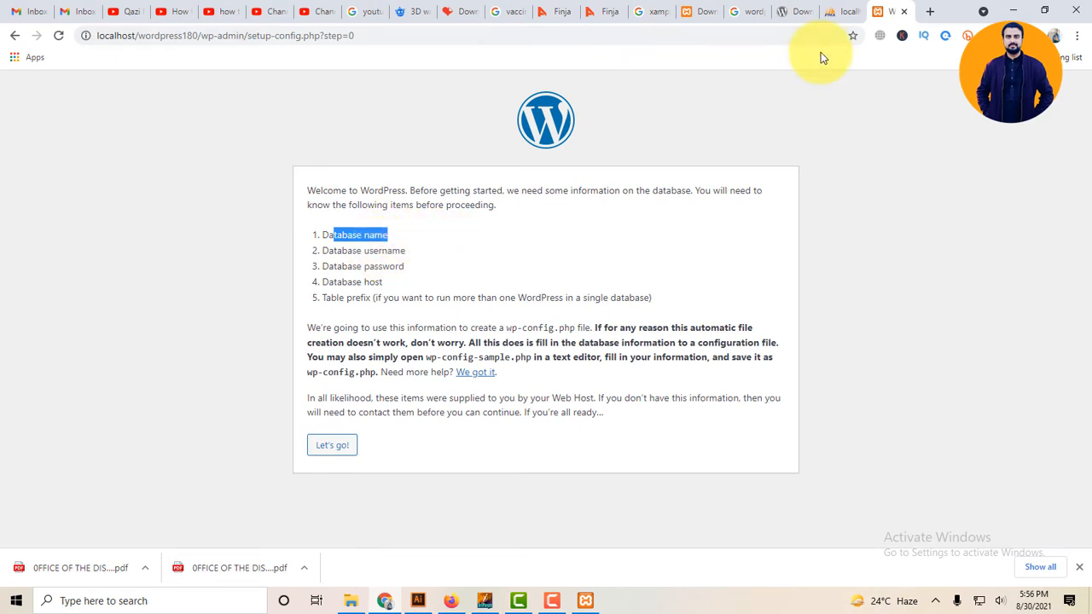
click(844, 12)
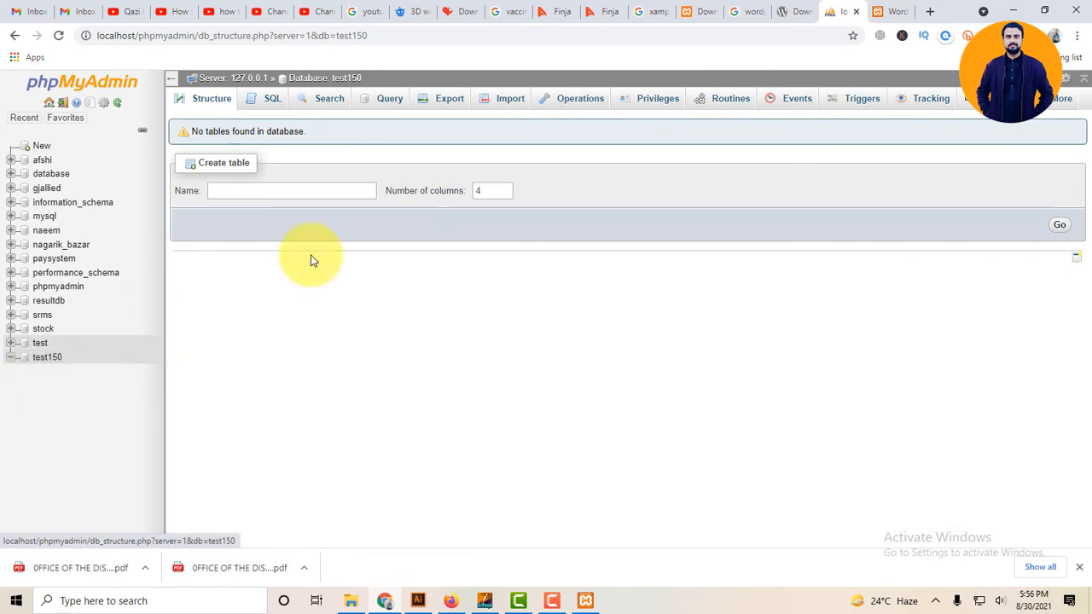
click(883, 11)
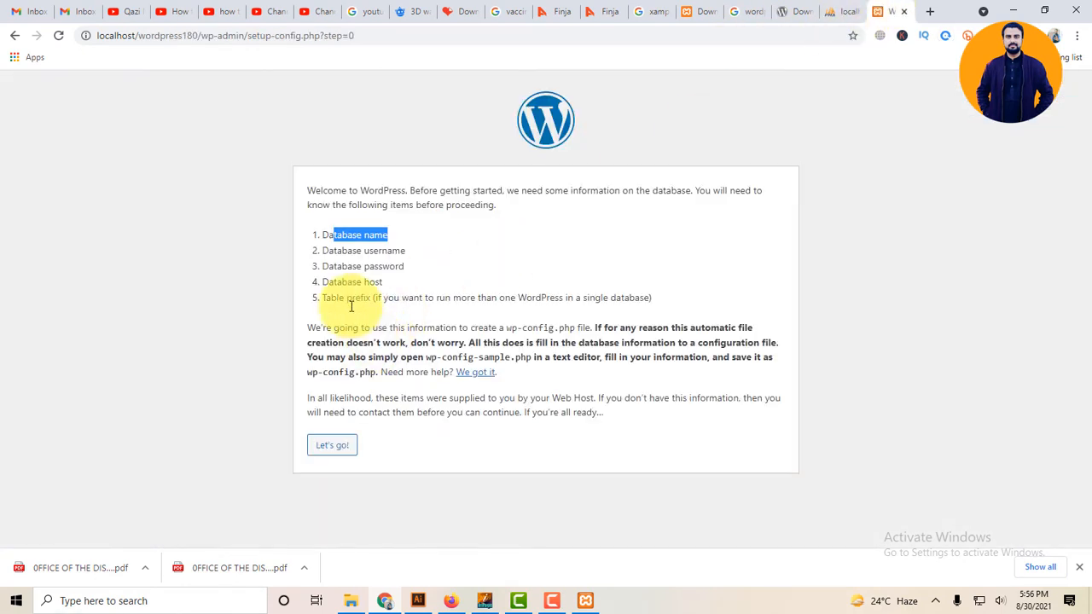
drag(333, 251, 517, 298)
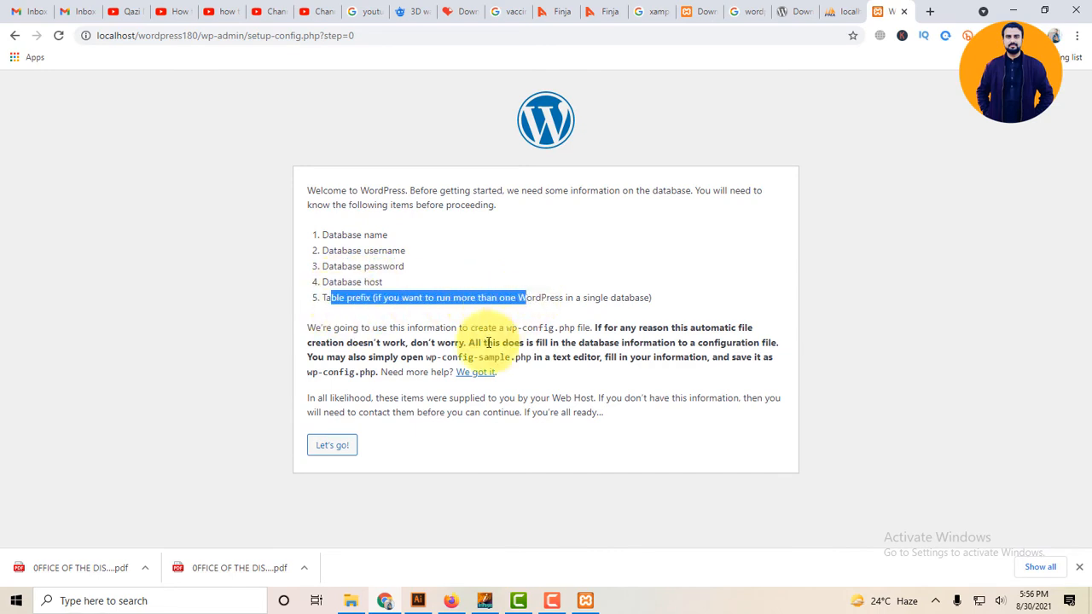
click(343, 440)
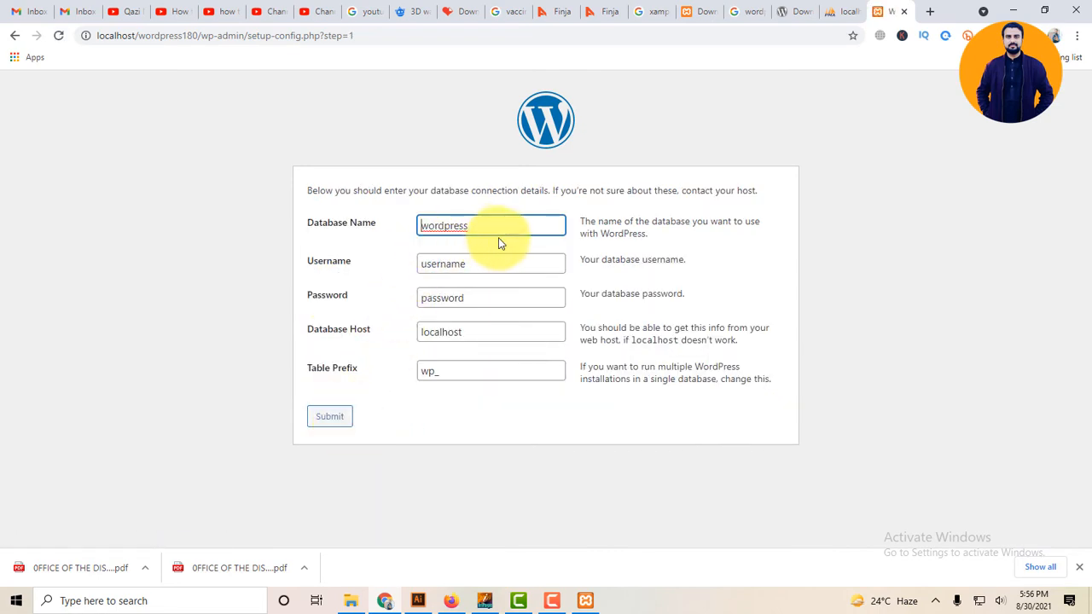
Enter database name test150, username root and an empty password, then submit.
drag(478, 227, 259, 200)
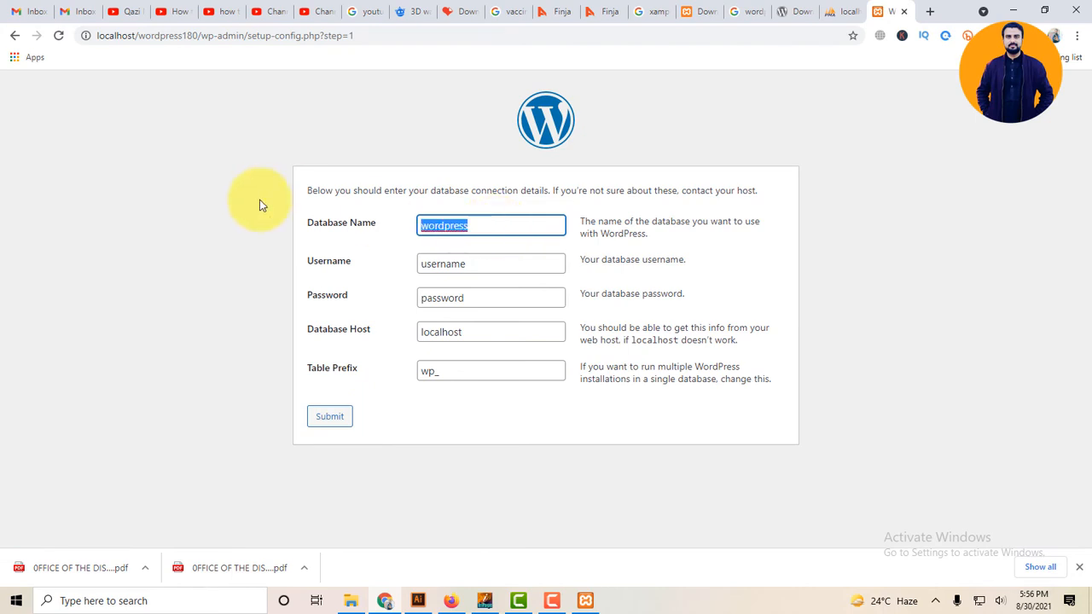
key(BackSpace)
text(test150)
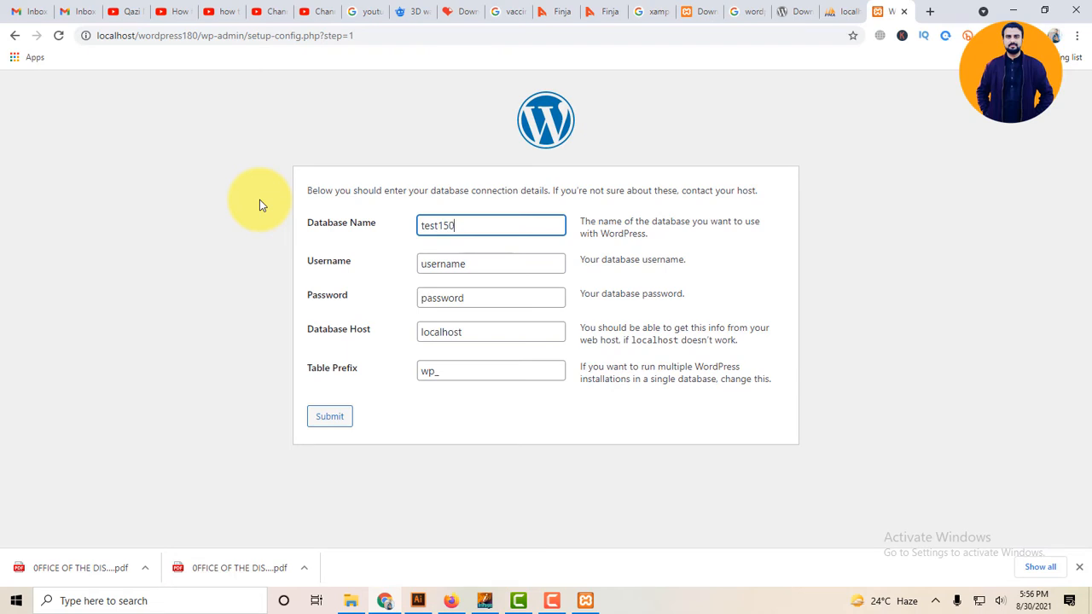
key(Tab)
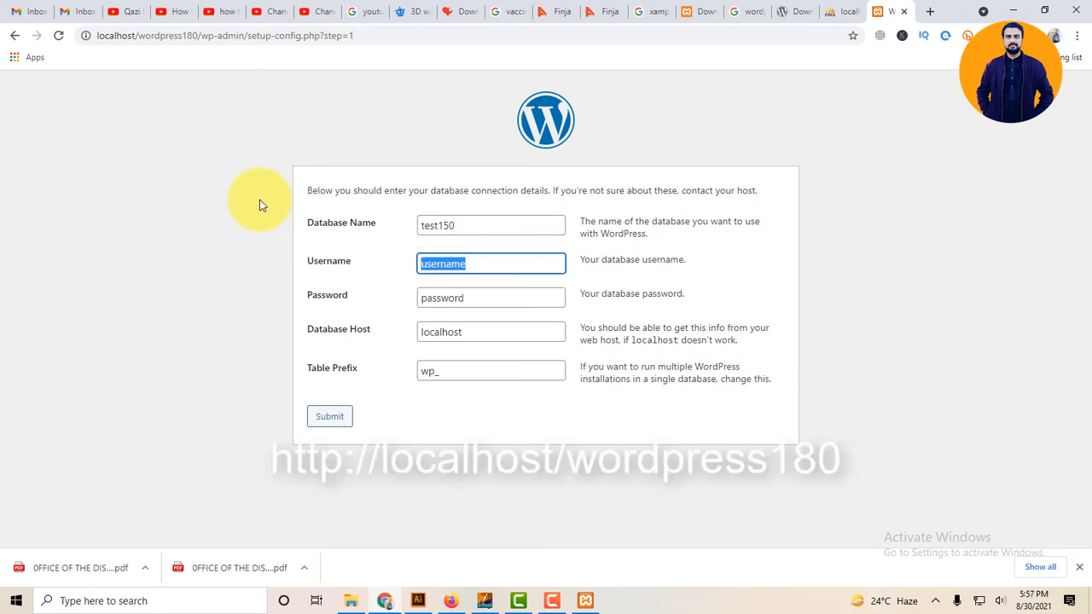
text(root)
key(Tab)
key(BackSpace)
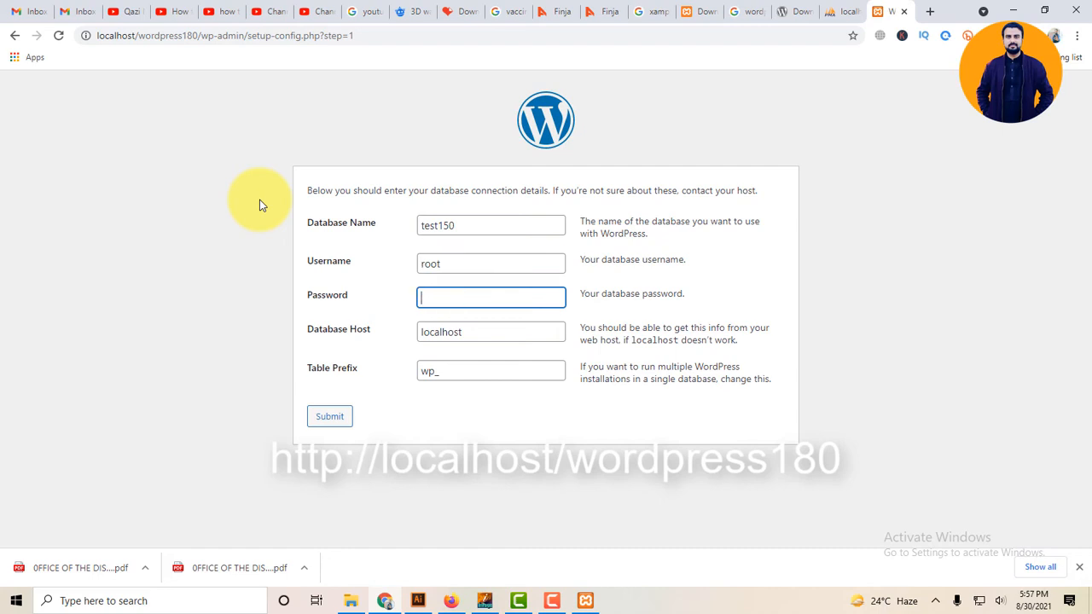
click(329, 417)
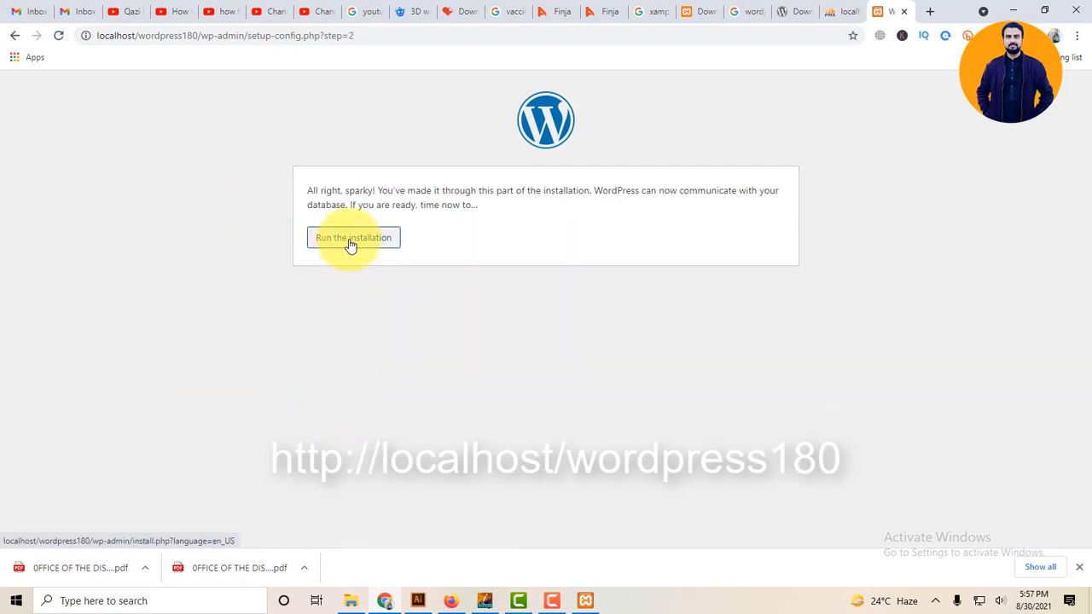
Run the installation with site title Education, username admin and a custom strong password.
click(350, 244)
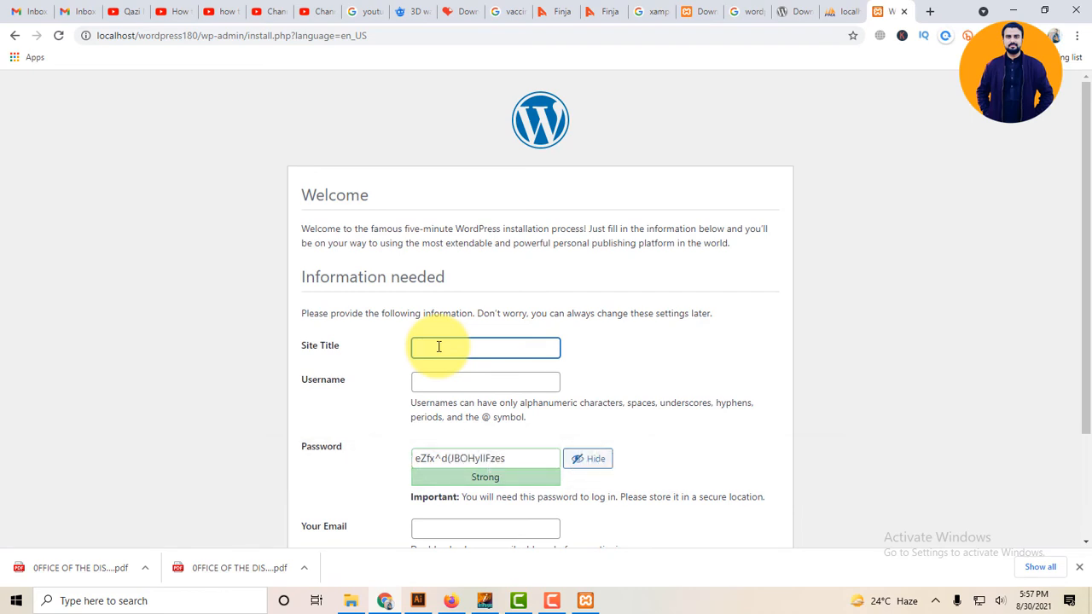
text(Education)
key(Tab)
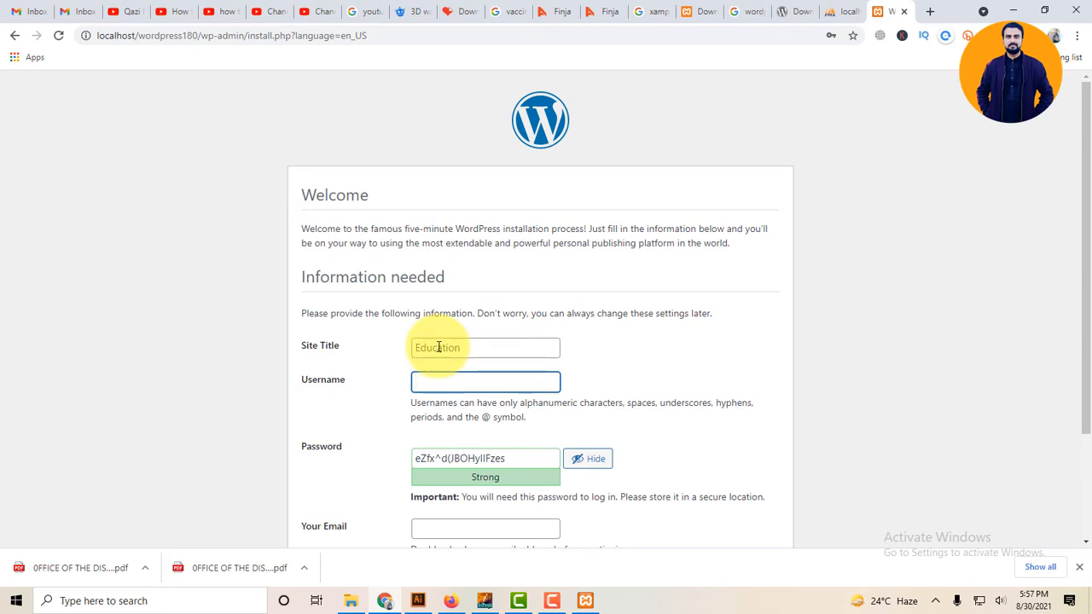
text(admin)
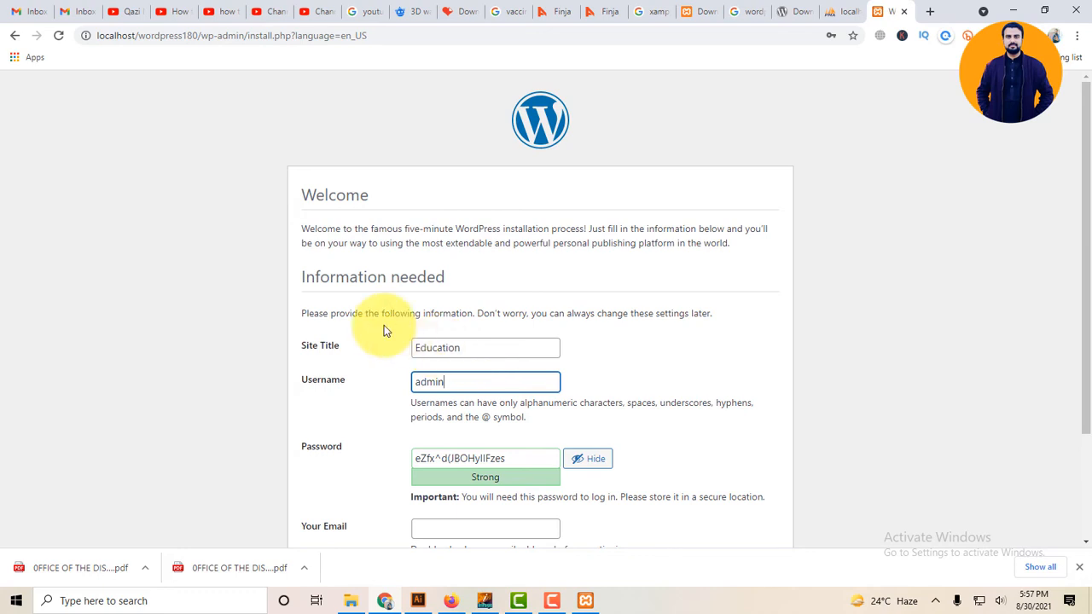
double_click(527, 465)
triple_click(527, 465)
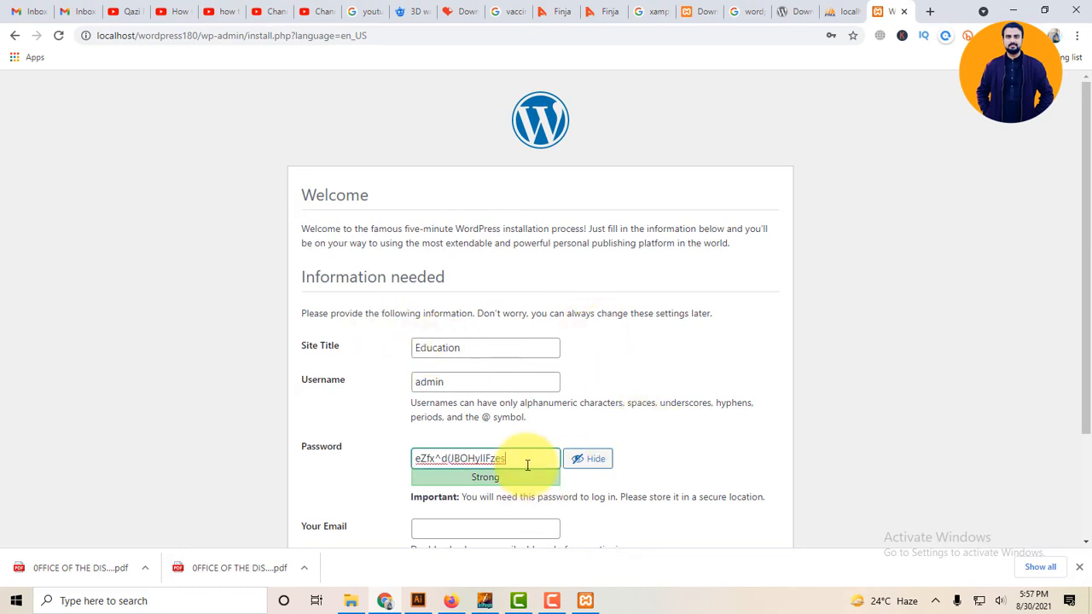
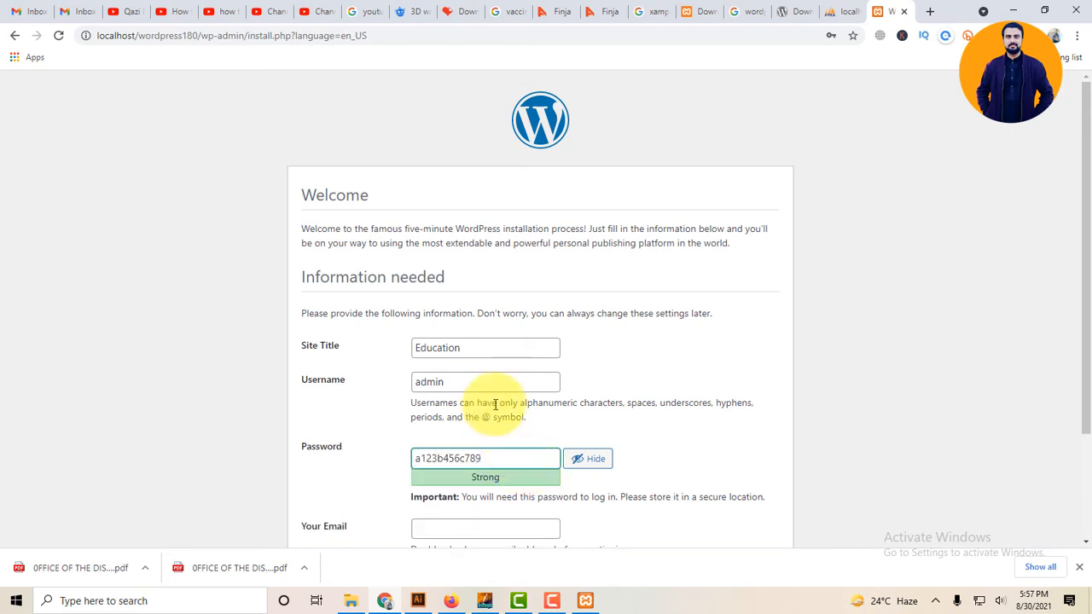
scroll(486, 401, down, 2)
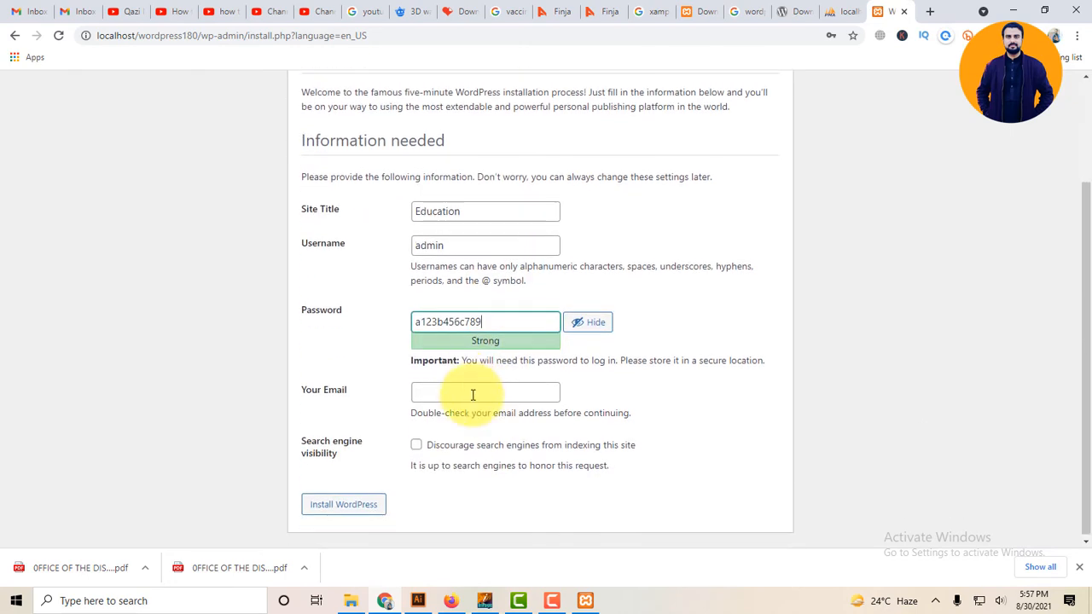
click(463, 390)
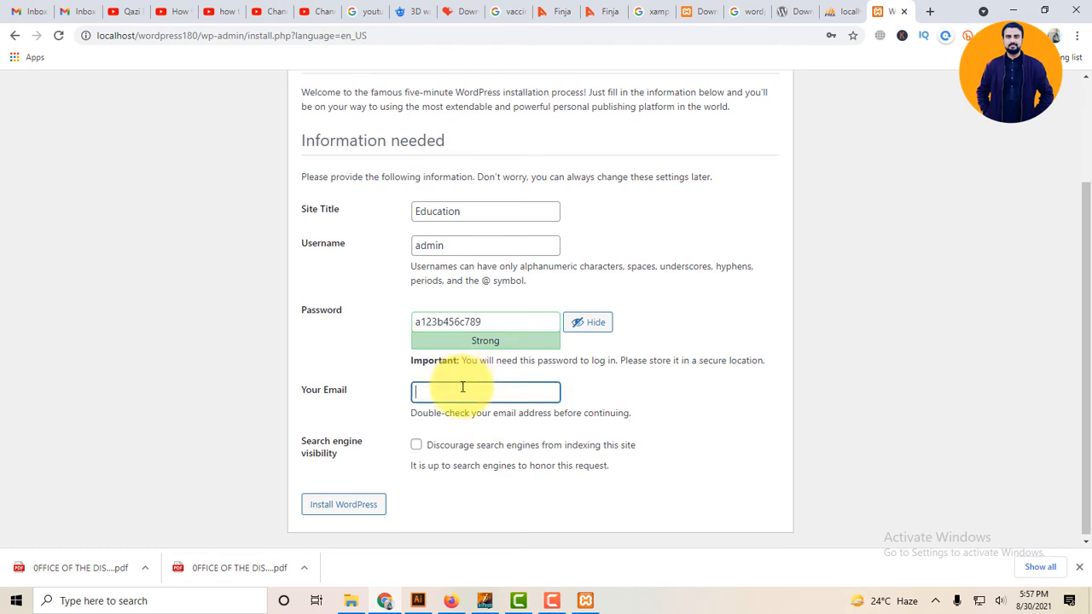
Fill in the required administrator e-mail after the validation error and install WordPress.
click(355, 510)
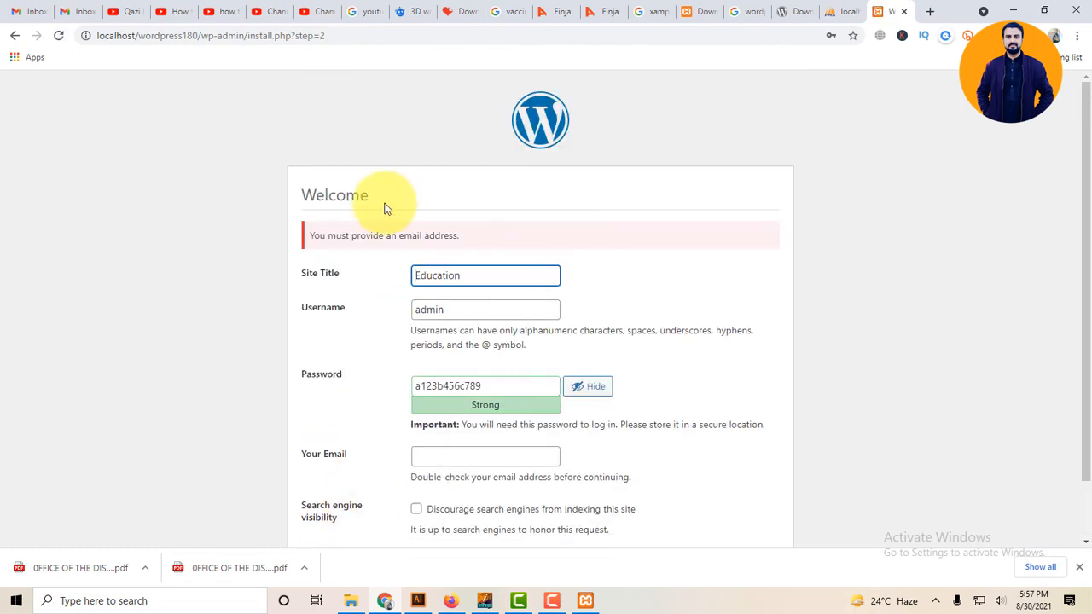
scroll(529, 350, down, 1)
click(478, 383)
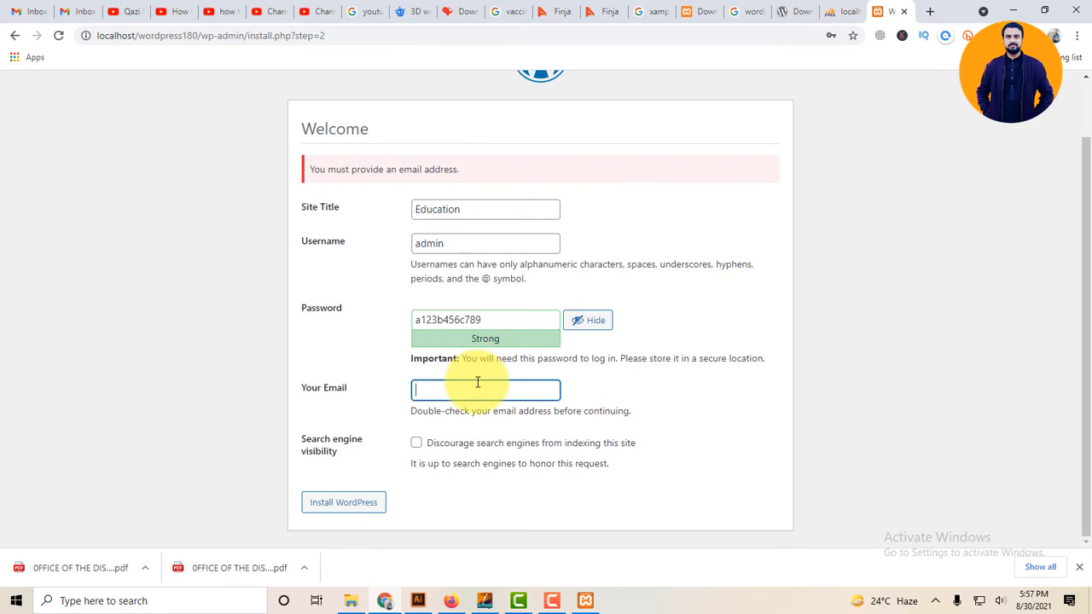
click(361, 503)
click(356, 504)
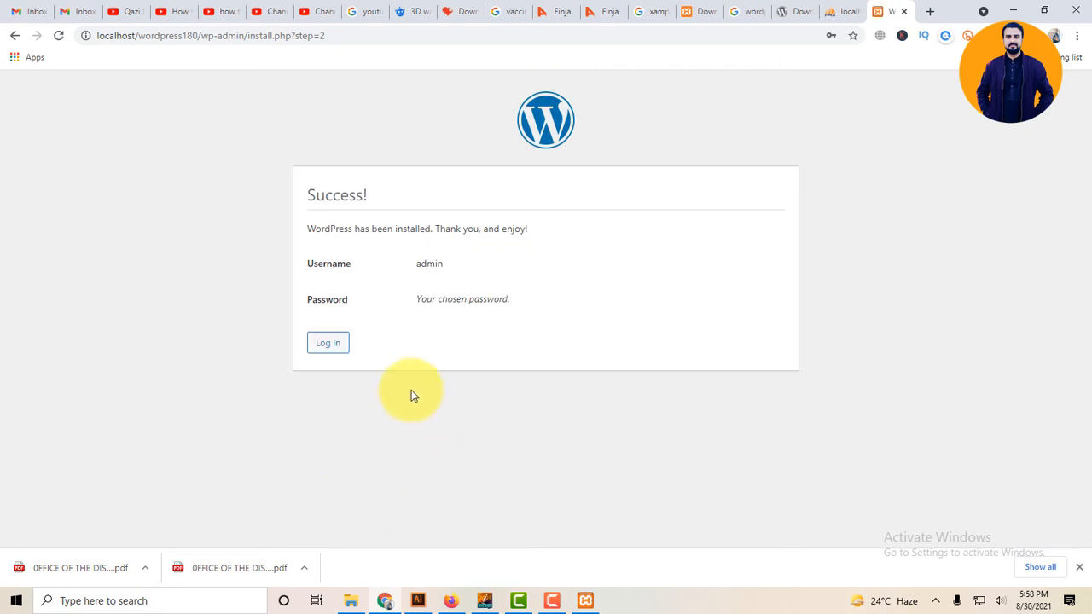
Log in with the saved username admin and the account password to open the Dashboard.
click(338, 342)
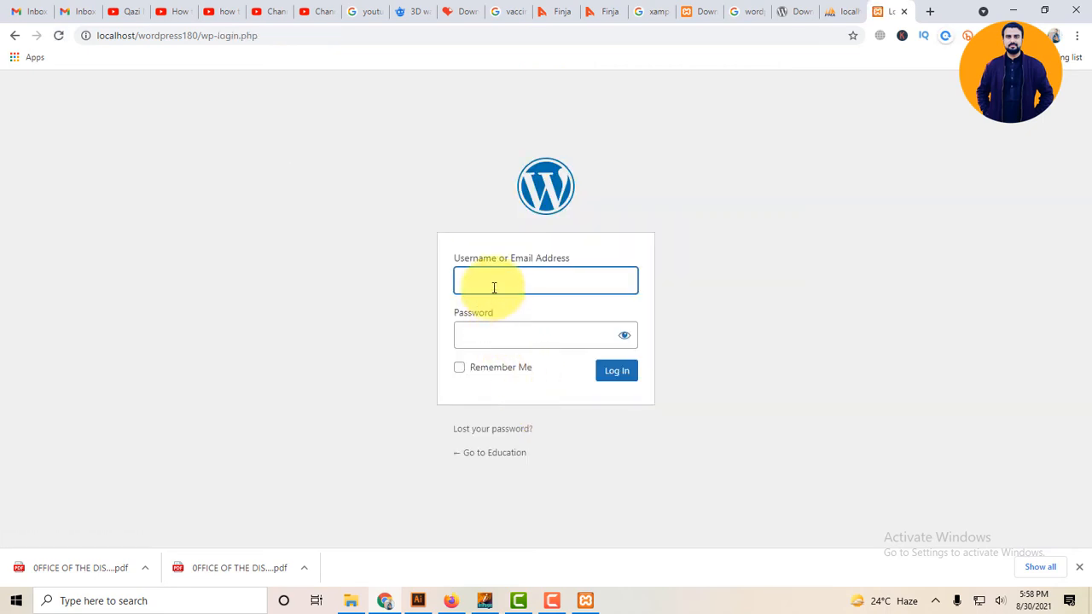
click(493, 287)
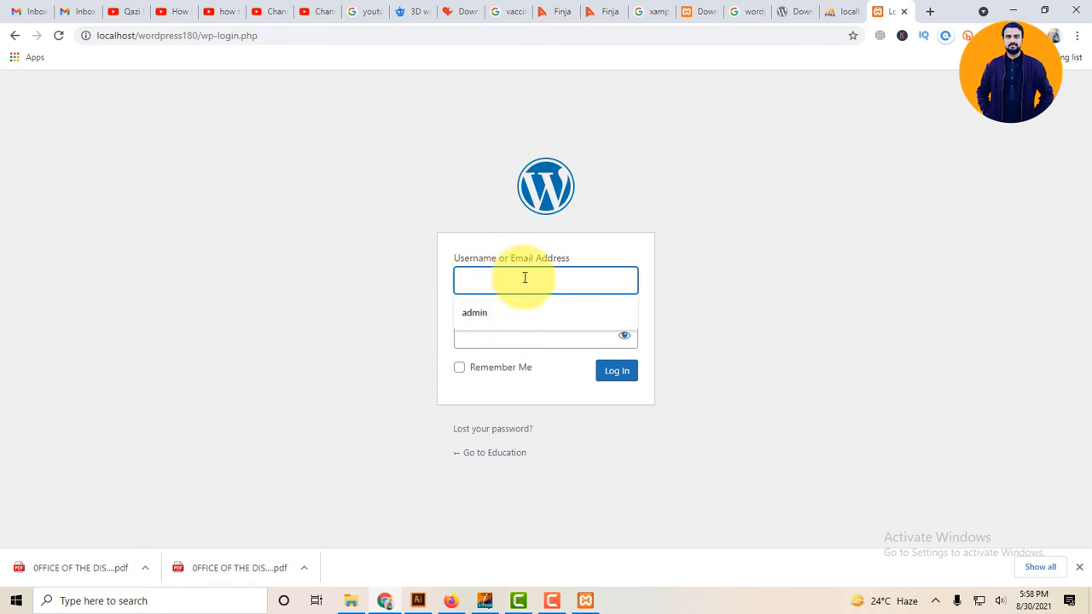
click(529, 312)
click(527, 332)
text(•)
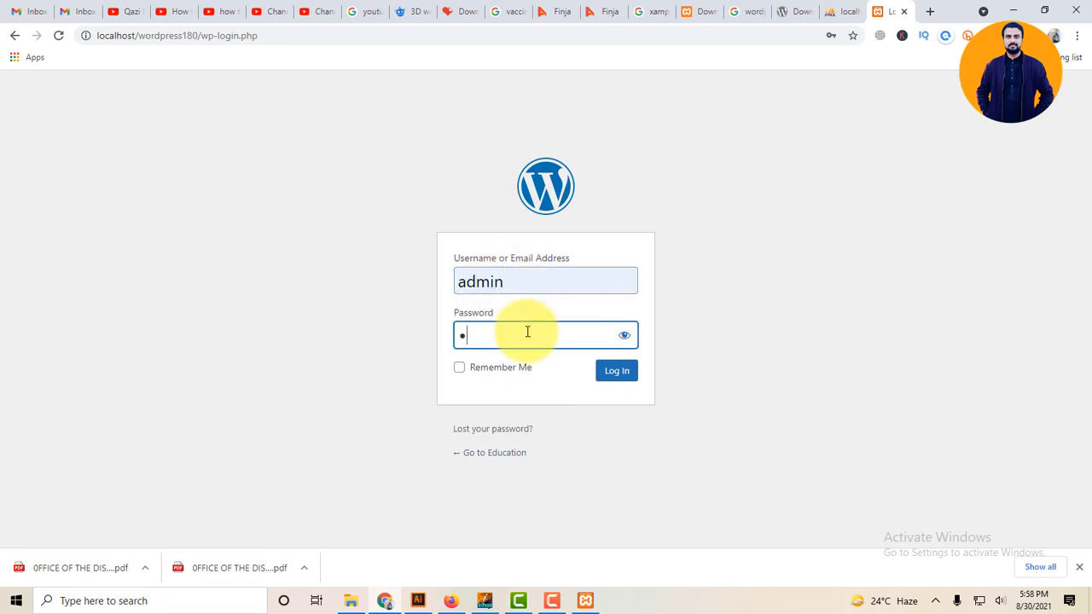
text(•••••••••••)
key(Return)
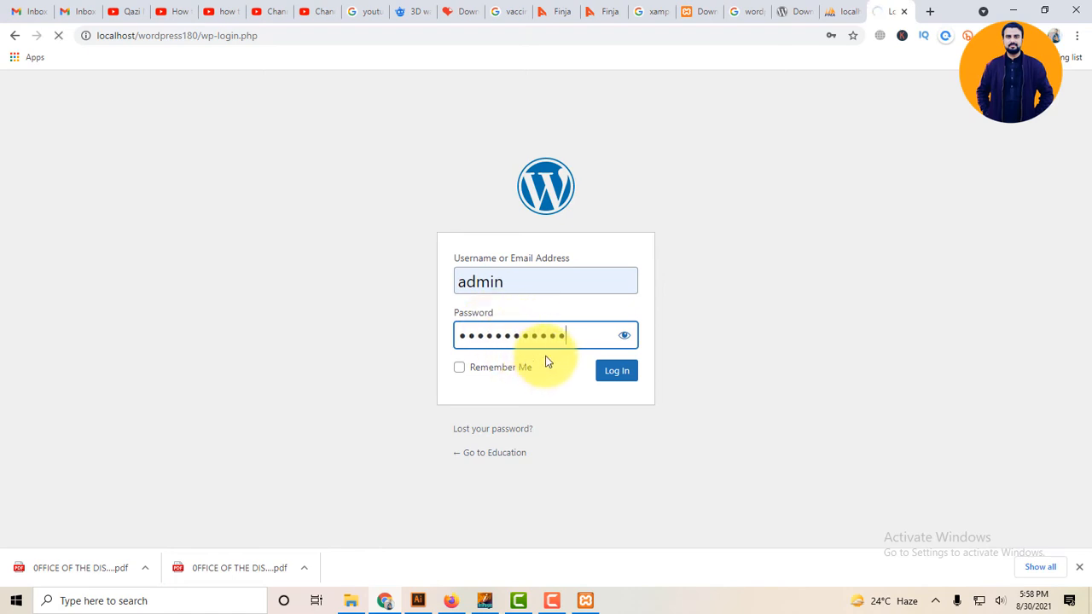
click(617, 380)
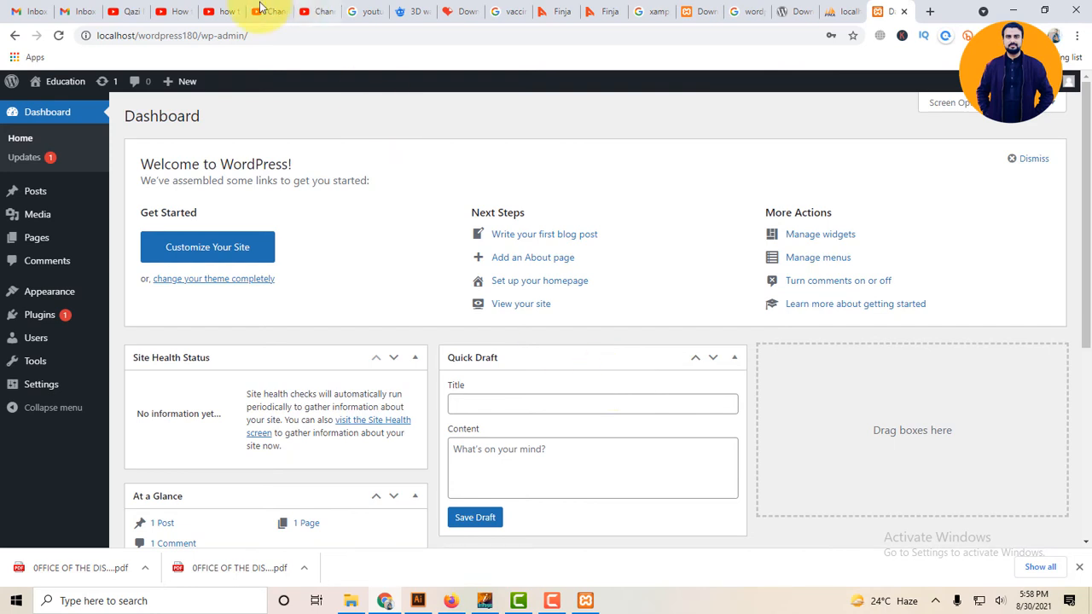
mouse_move(69, 83)
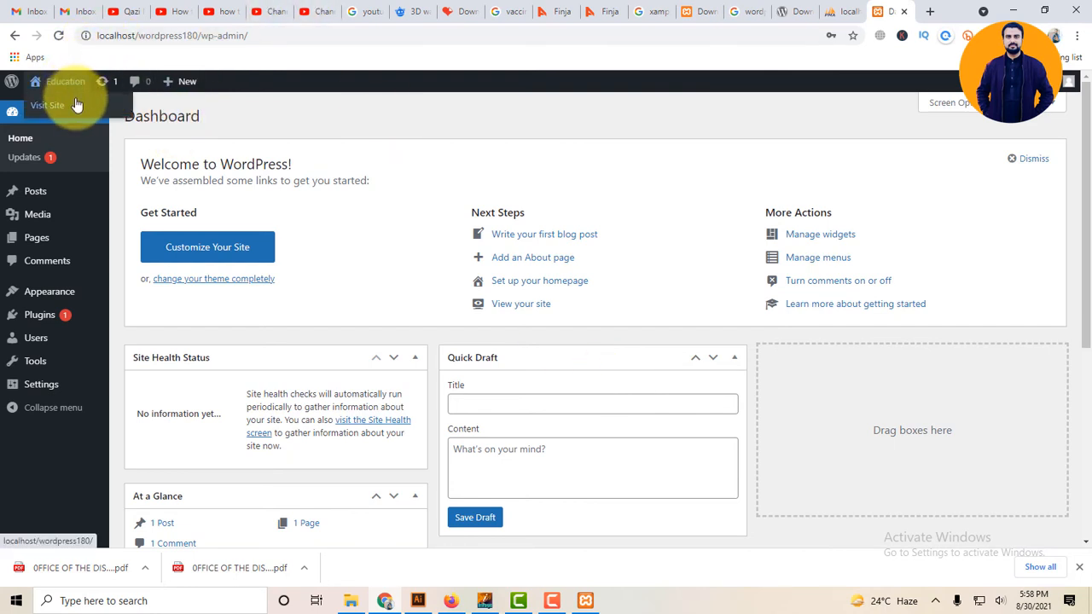
middle_click(76, 106)
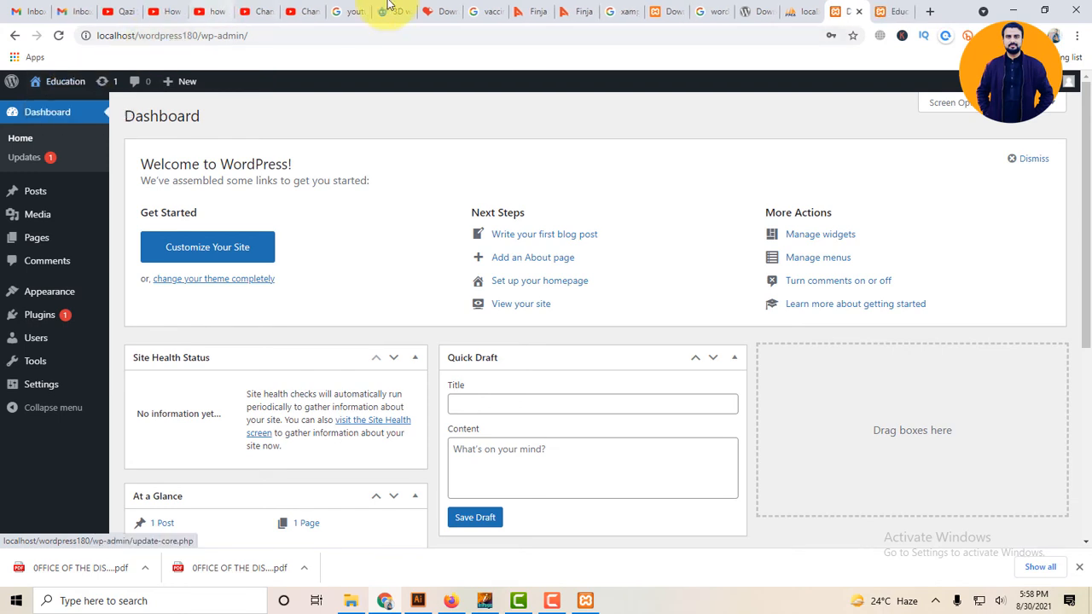
click(883, 11)
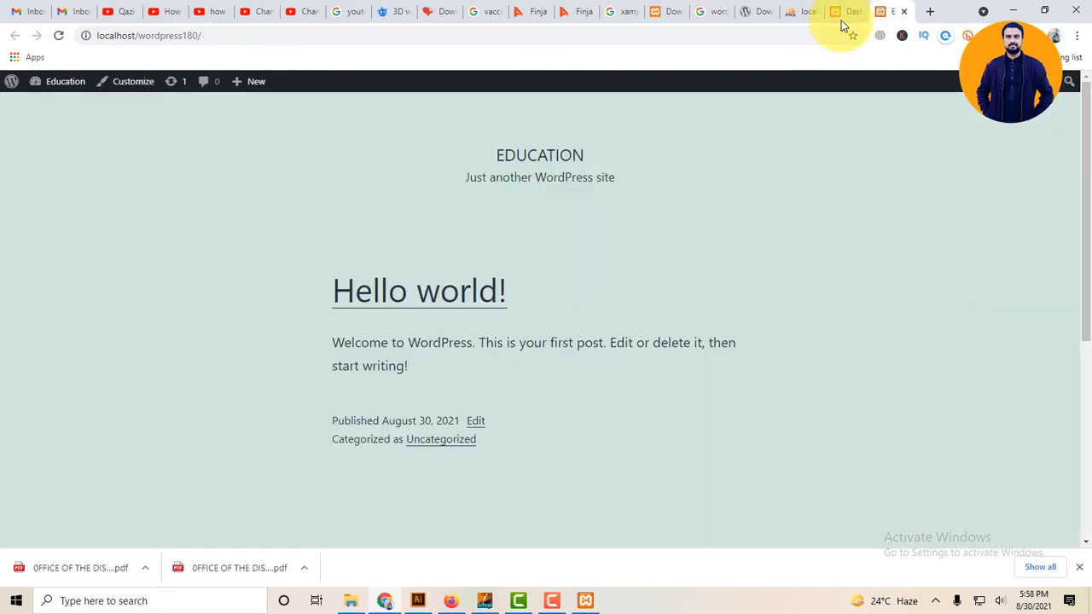
scroll(504, 406, down, 5)
scroll(505, 415, up, 5)
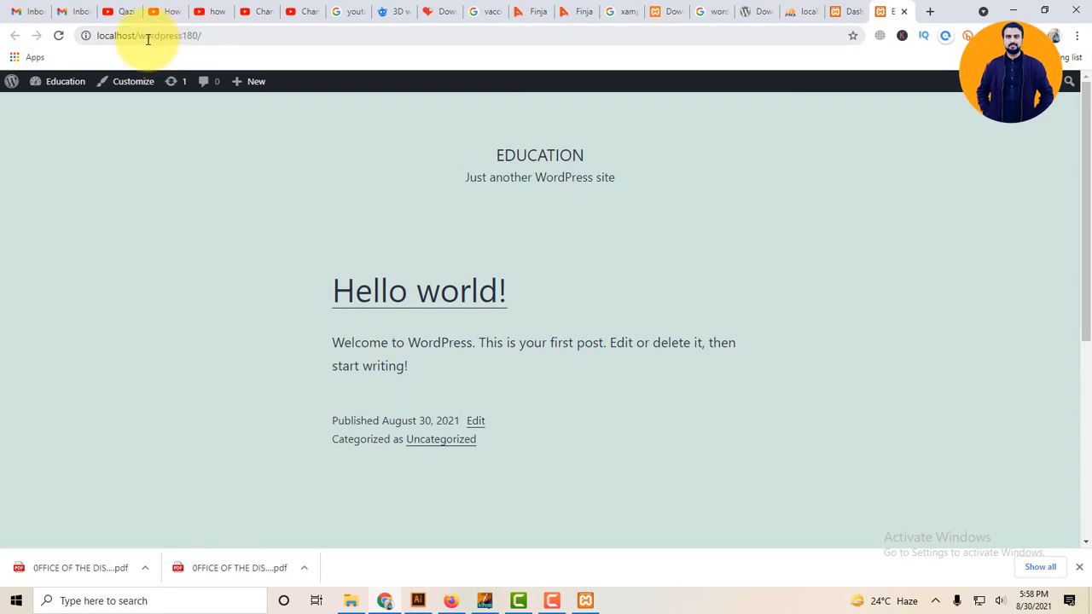
drag(144, 37, 196, 37)
double_click(123, 37)
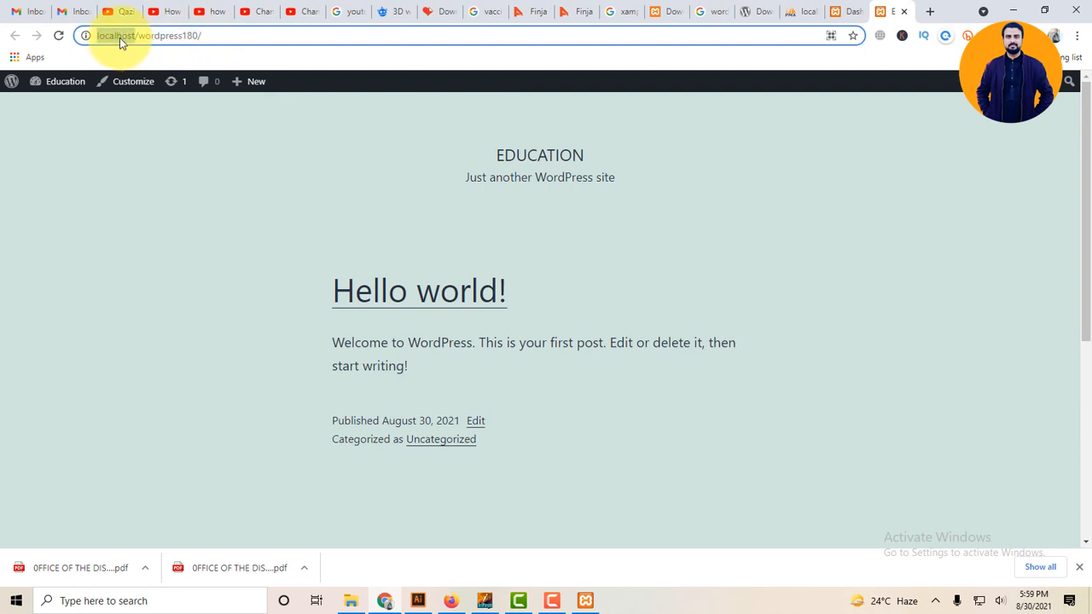
mouse_move(76, 90)
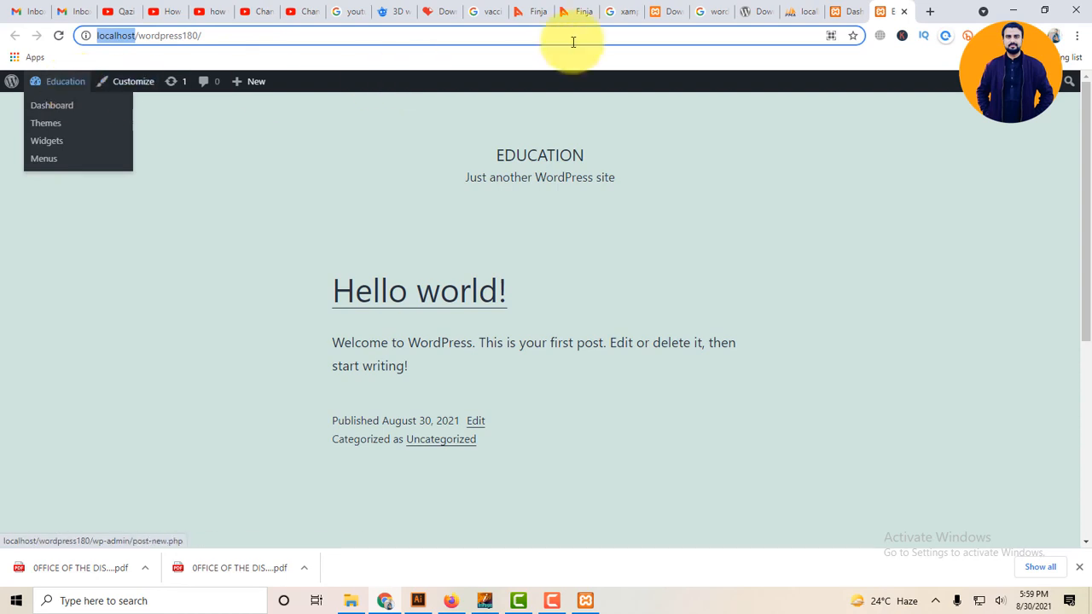
click(842, 11)
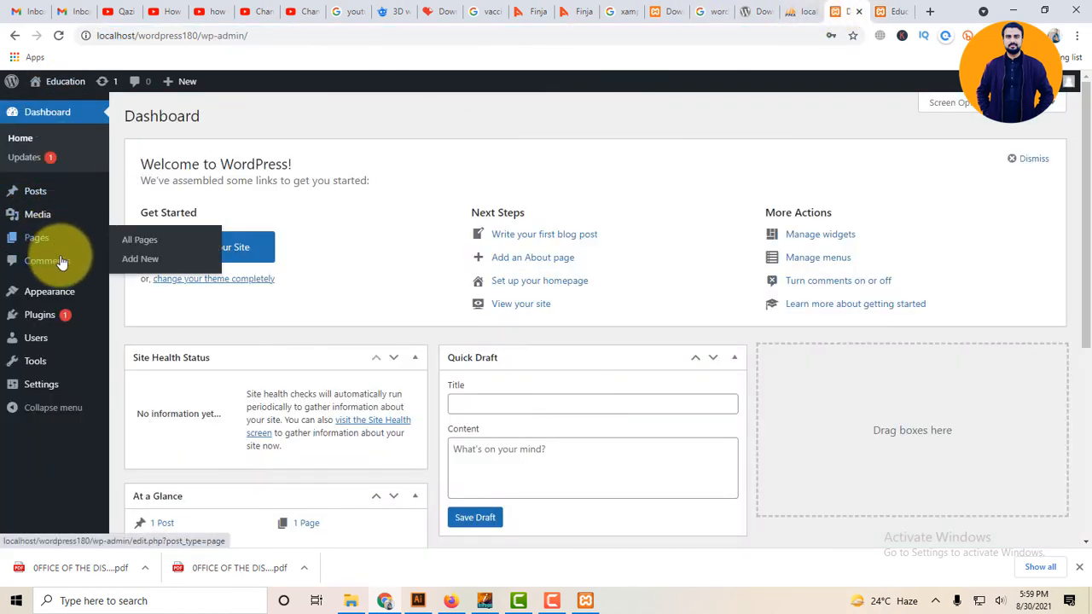
Search Add Themes for 'astra' and open the Astra theme's Details & Preview.
mouse_move(66, 295)
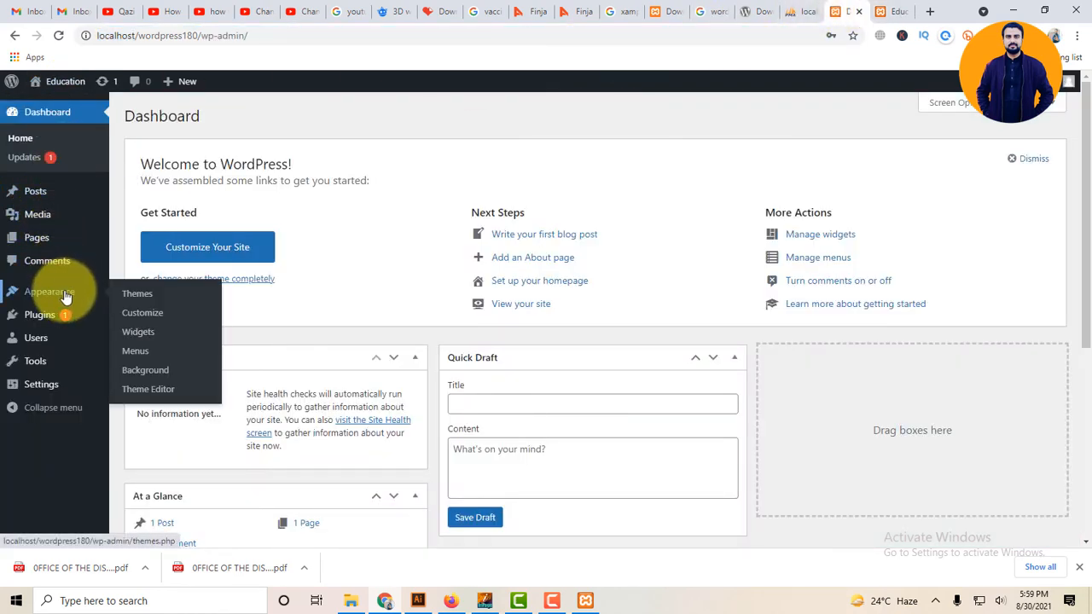
click(134, 295)
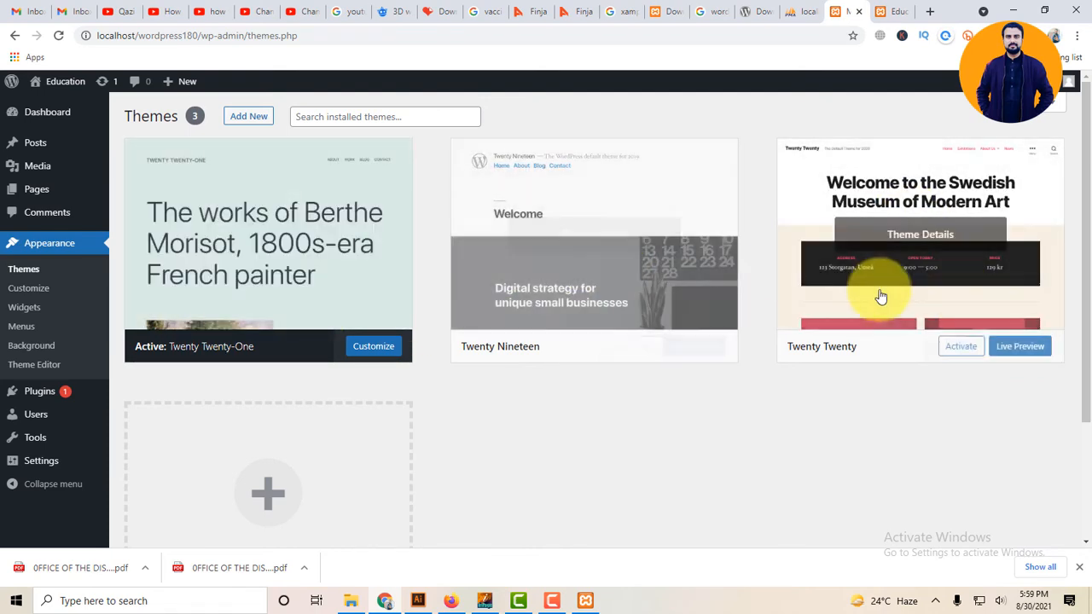
click(253, 117)
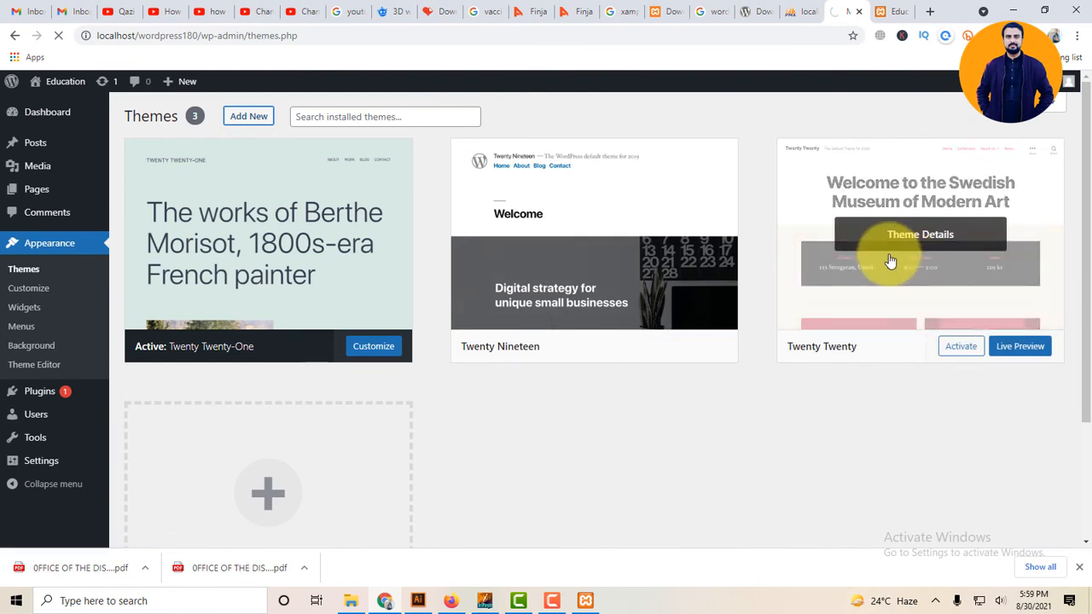
click(935, 155)
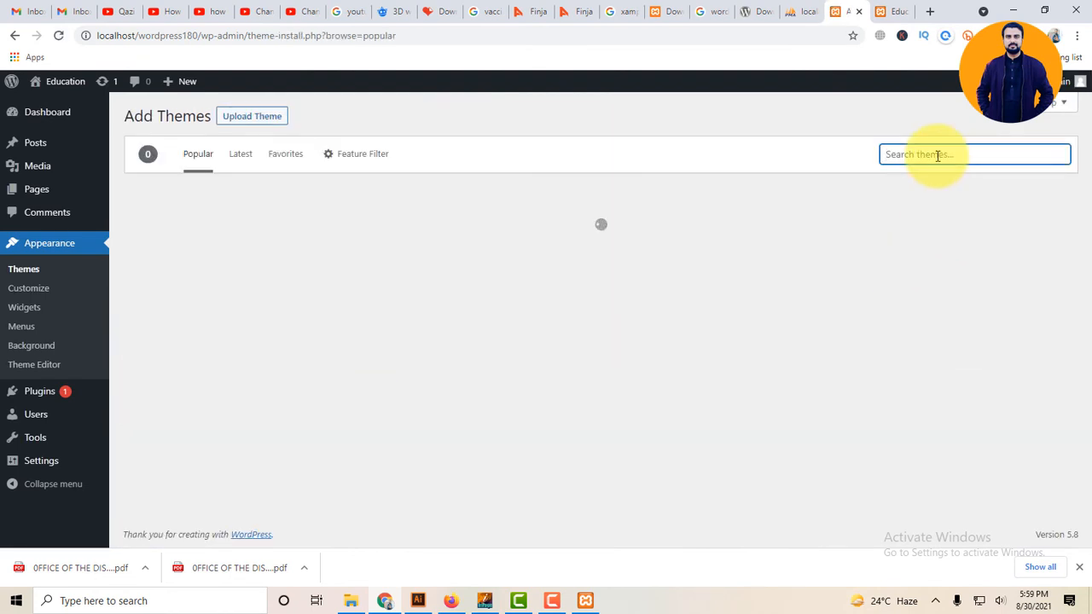
text(astra)
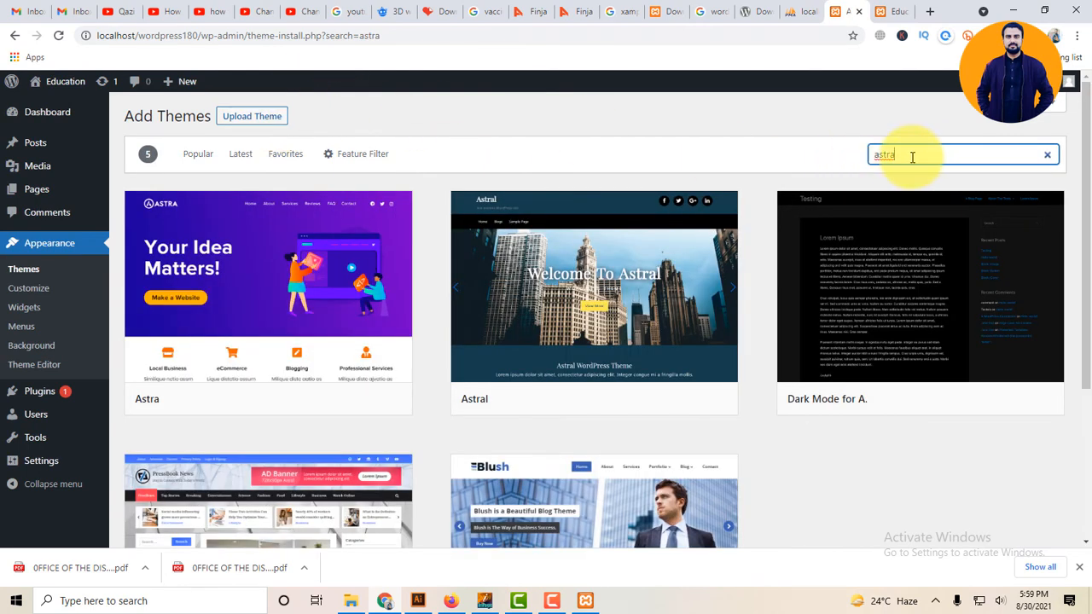
mouse_move(303, 262)
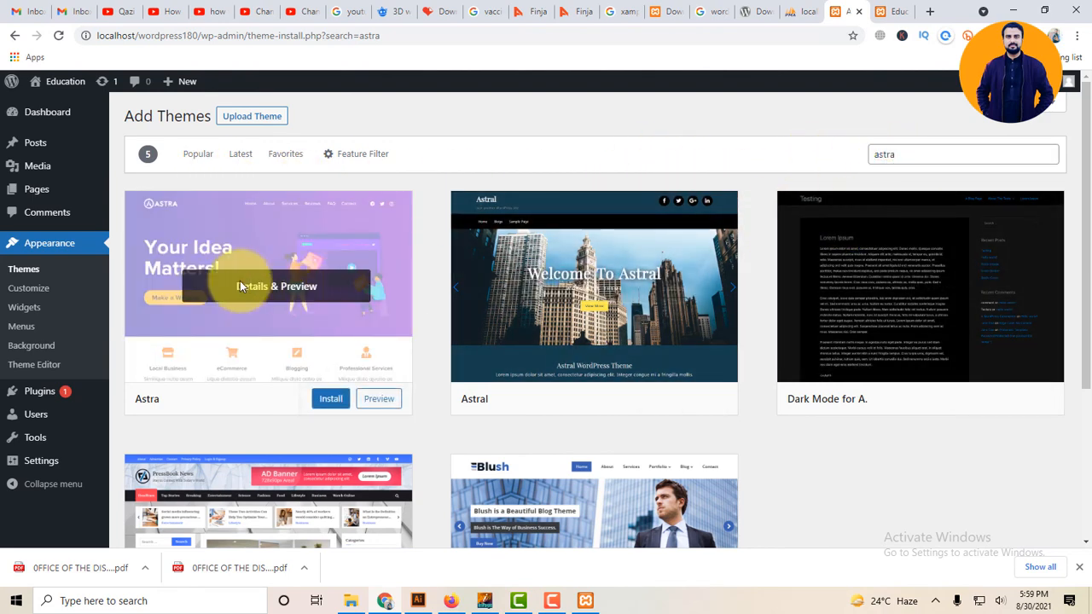
click(266, 258)
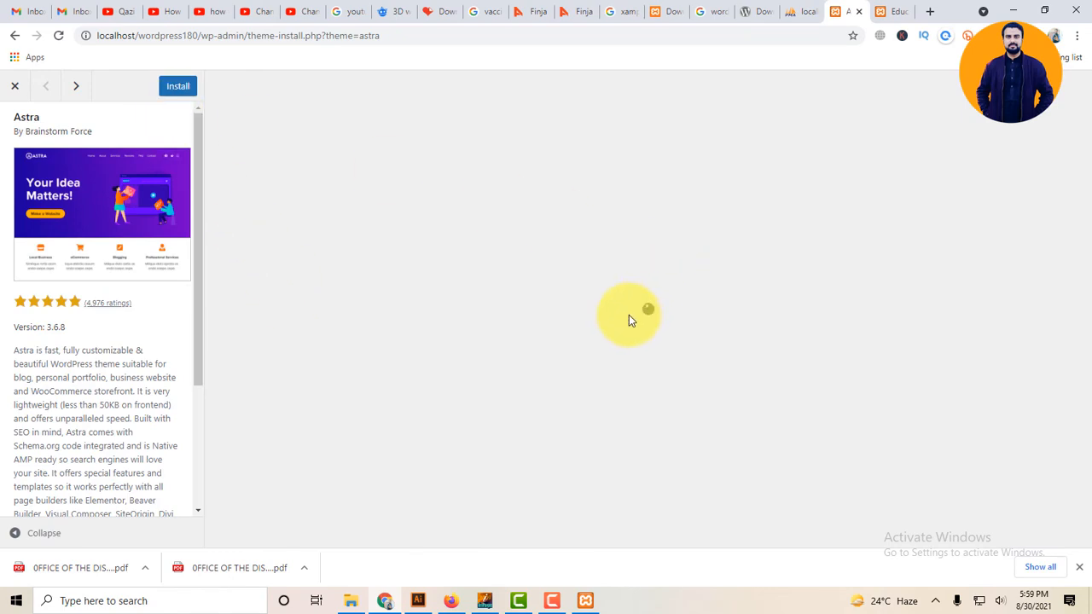
Install the Astra theme from its preview and activate it once installed.
scroll(546, 383, down, 15)
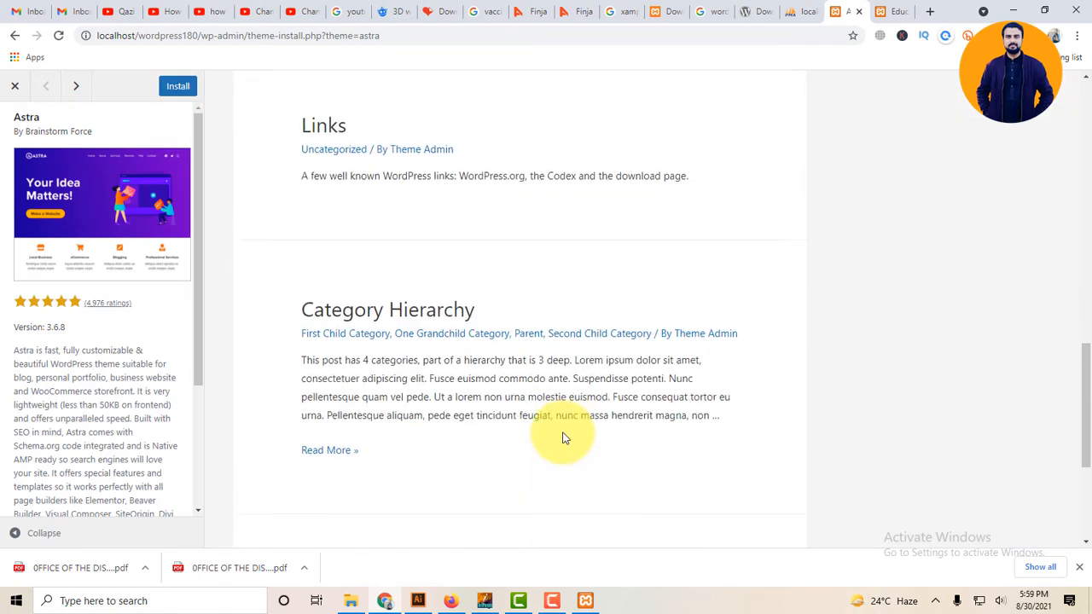
scroll(562, 437, up, 8)
click(175, 87)
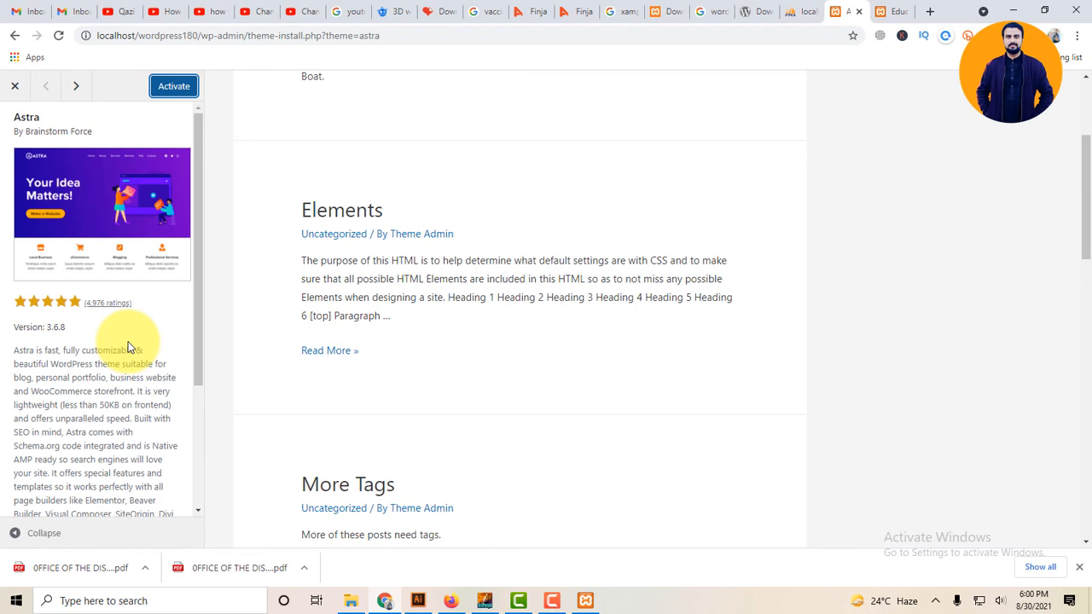
click(173, 89)
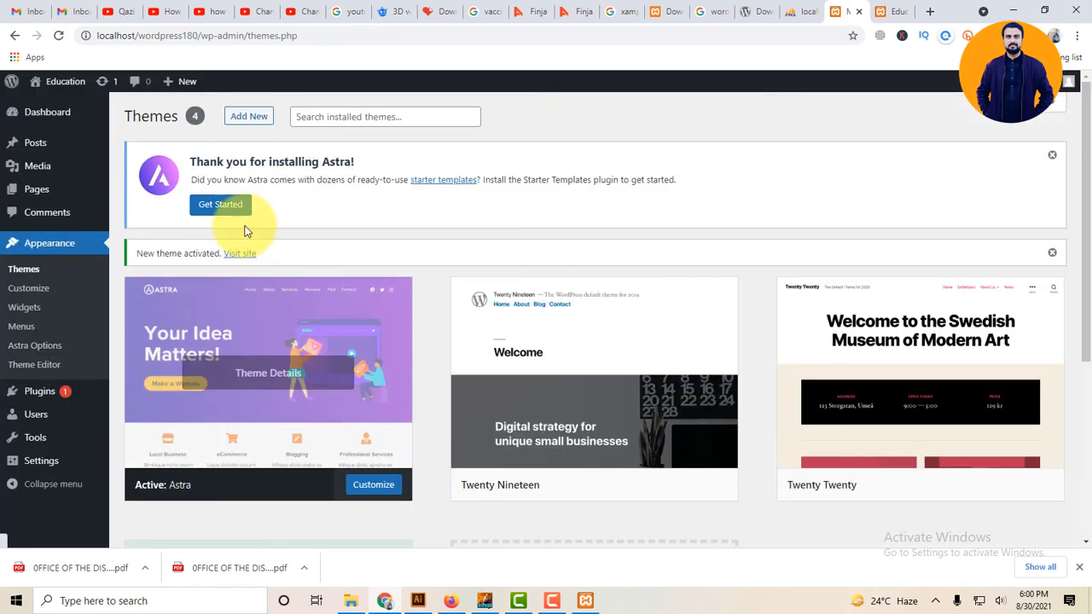
Delete the Twenty Nineteen and Twenty Twenty themes, confirming each deletion.
click(663, 365)
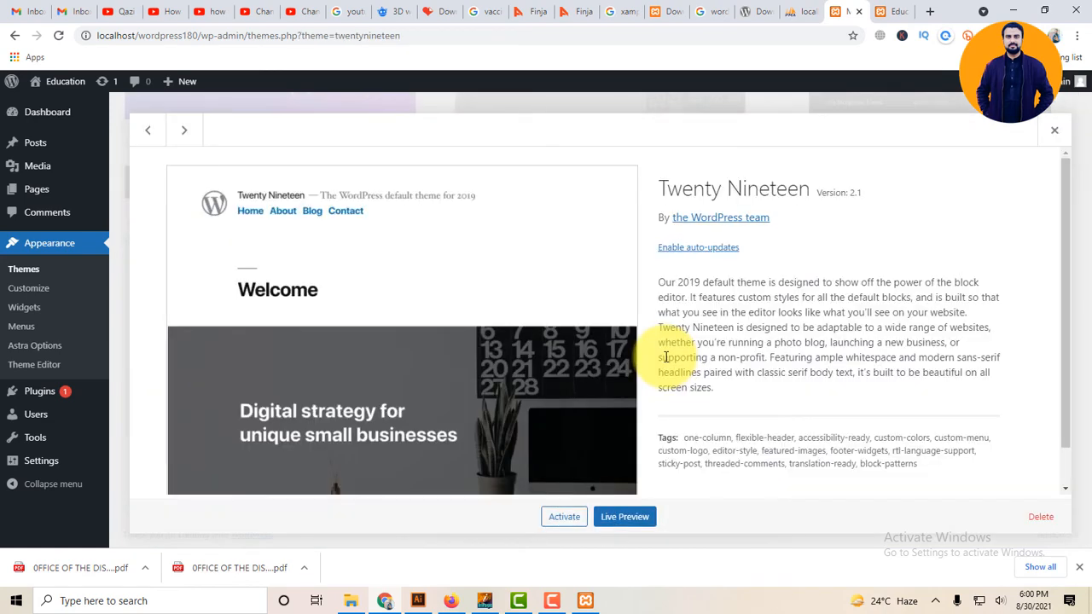
click(1040, 516)
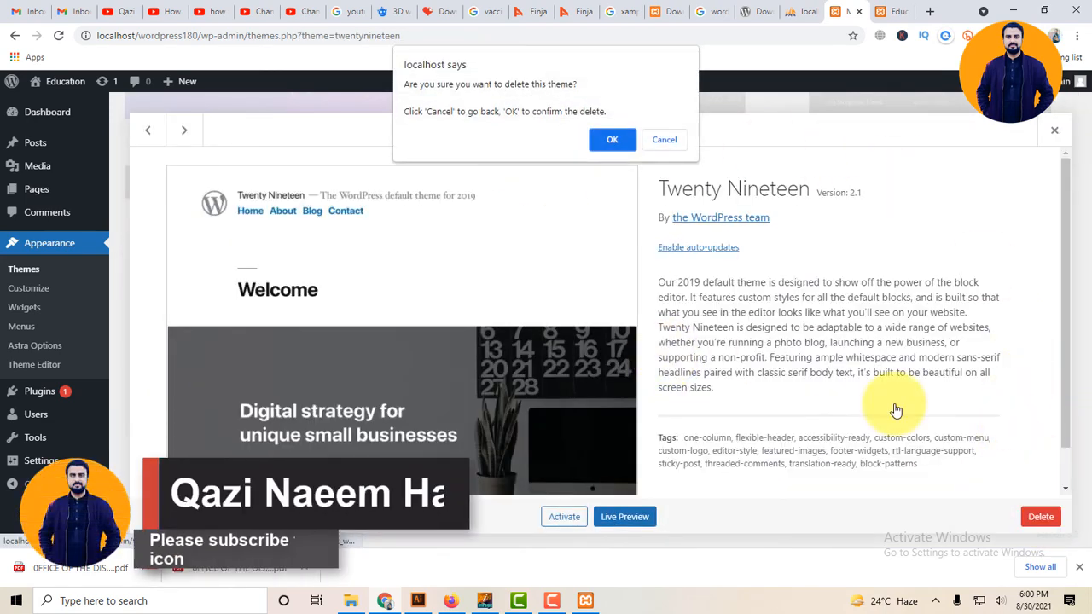
click(612, 139)
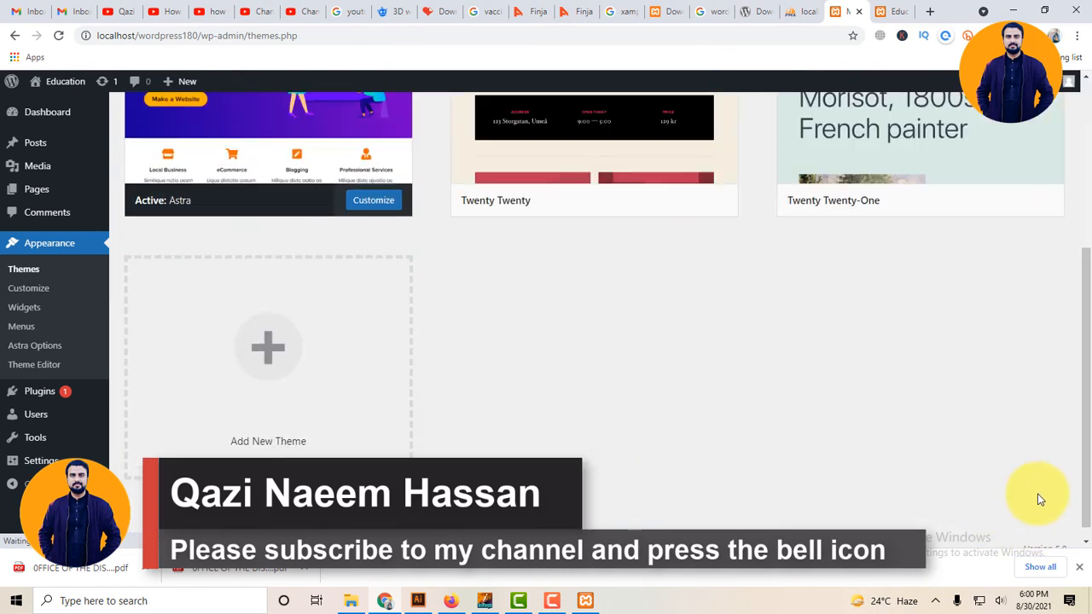
scroll(597, 269, up, 3)
click(623, 297)
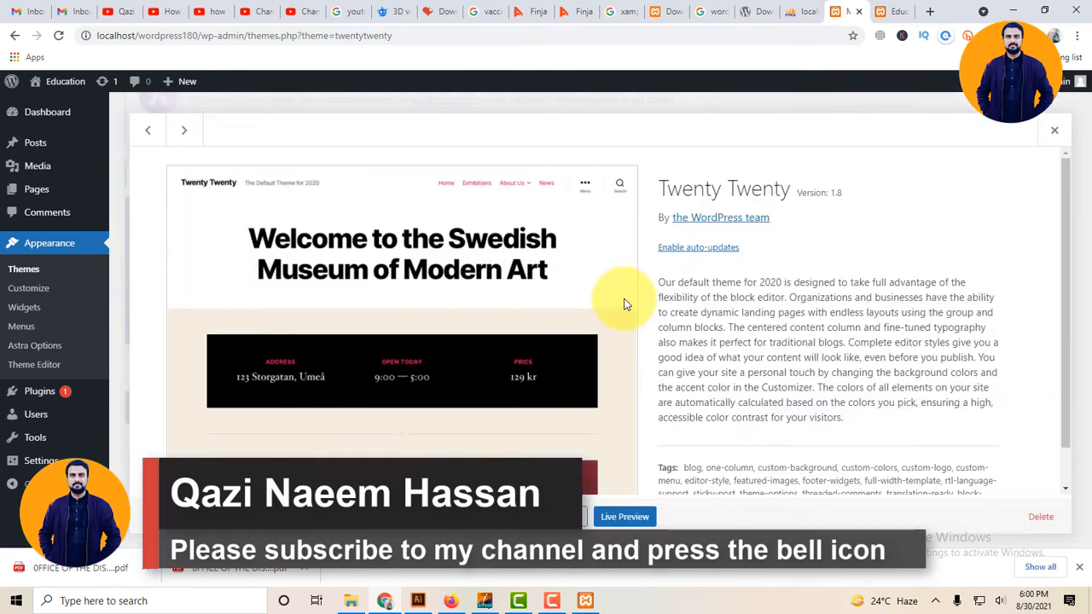
click(1040, 516)
click(613, 141)
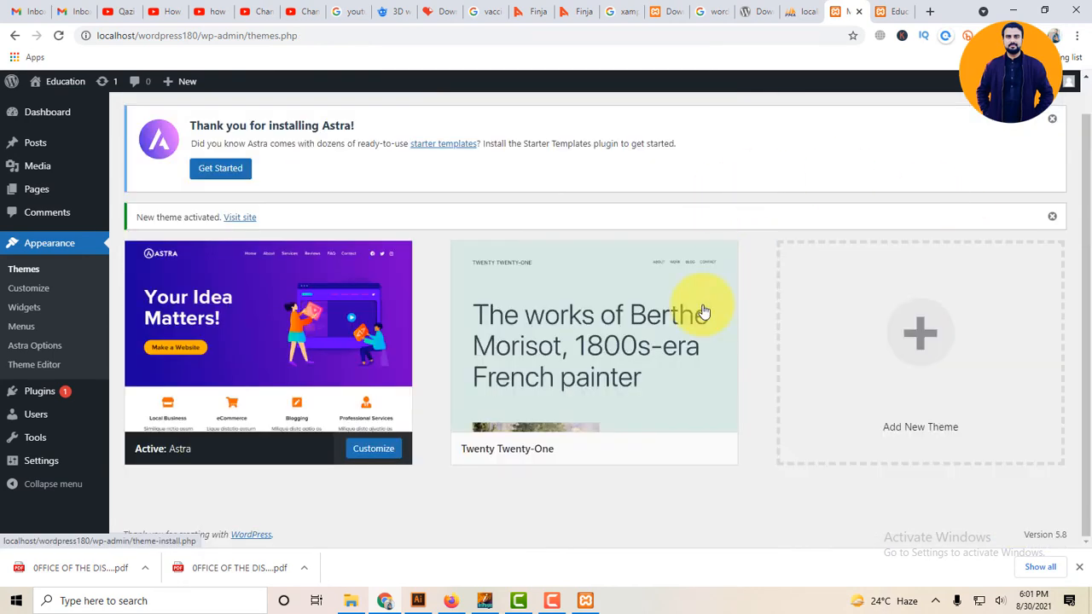
Delete the Twenty Twenty-One theme and dismiss the Astra thank-you notice.
click(682, 304)
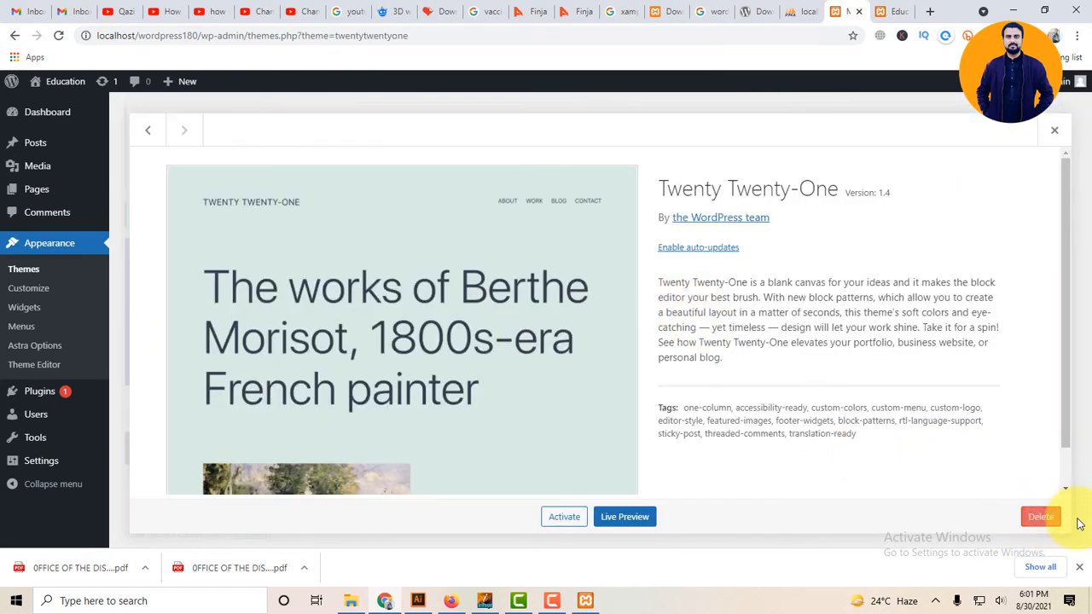
click(1039, 517)
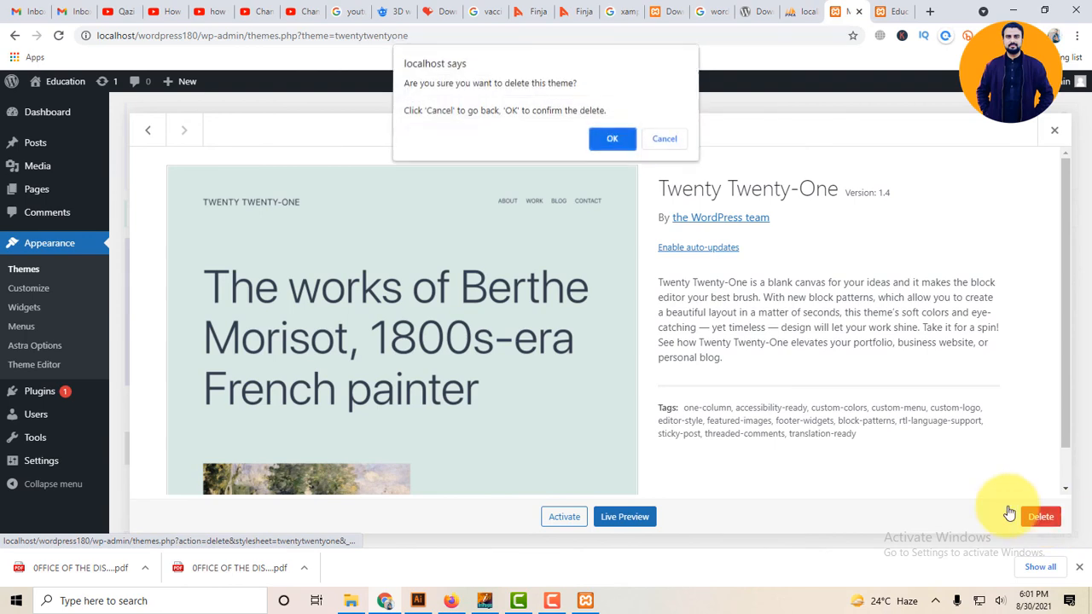
click(622, 143)
click(296, 305)
scroll(731, 366, up, 3)
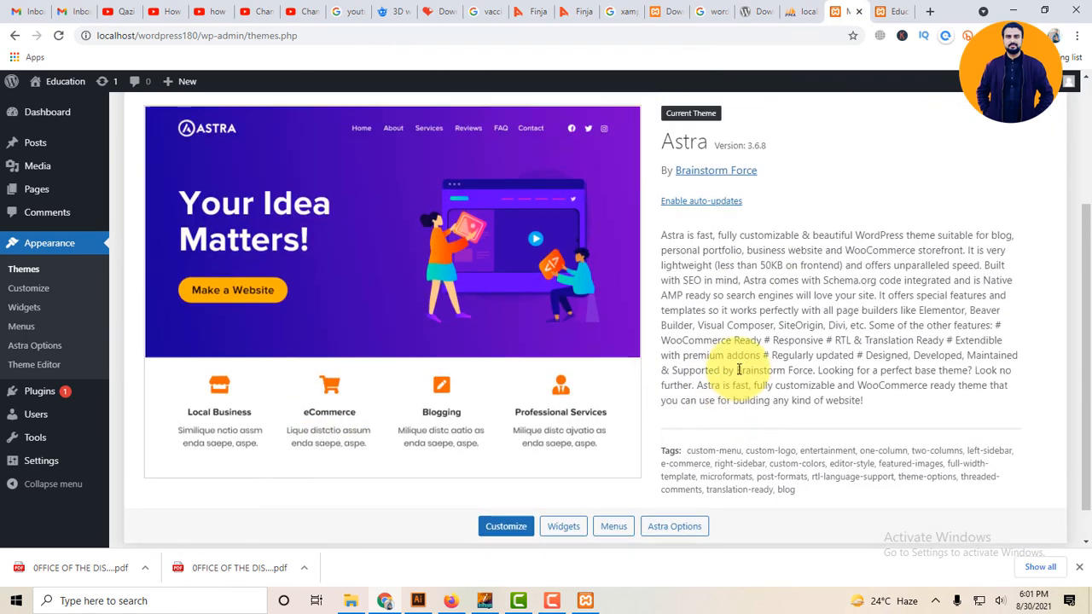
click(1053, 159)
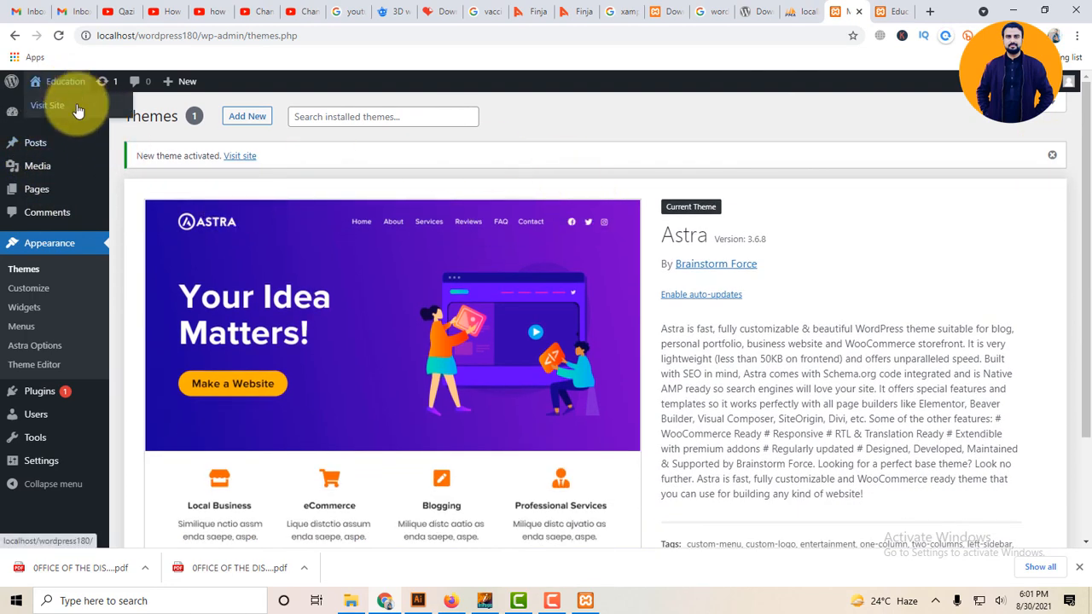
Open the Education site in a new tab and scroll through its Astra-styled front page.
middle_click(77, 106)
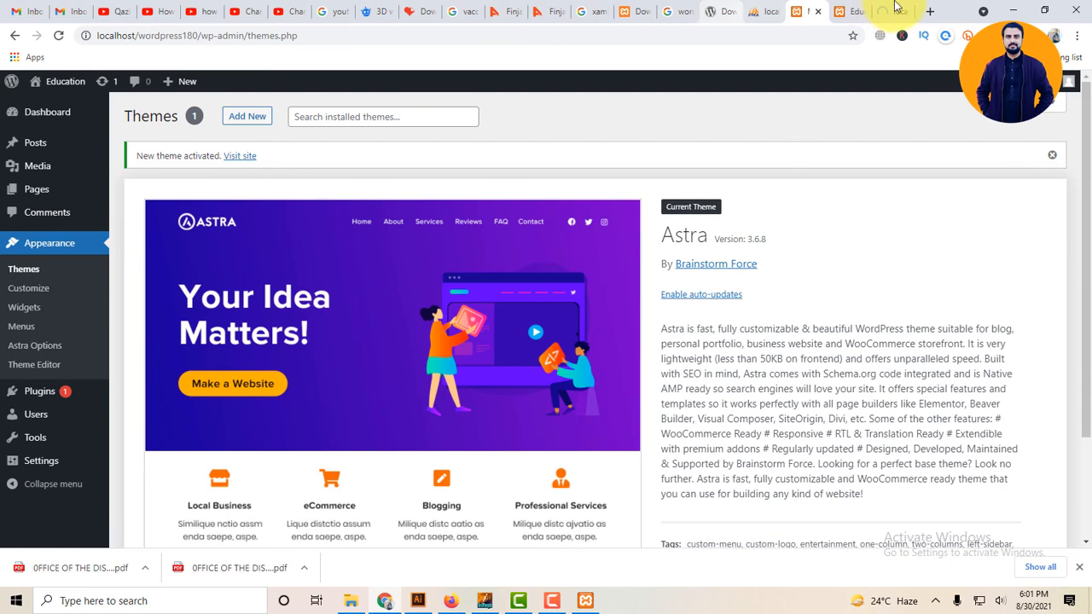
click(892, 9)
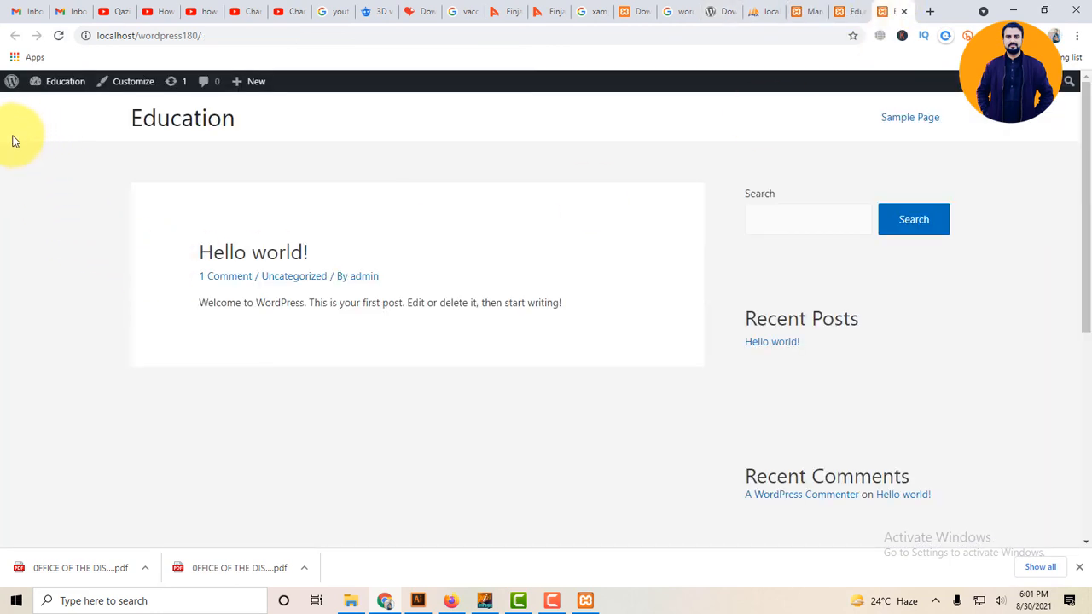
scroll(818, 299, down, 5)
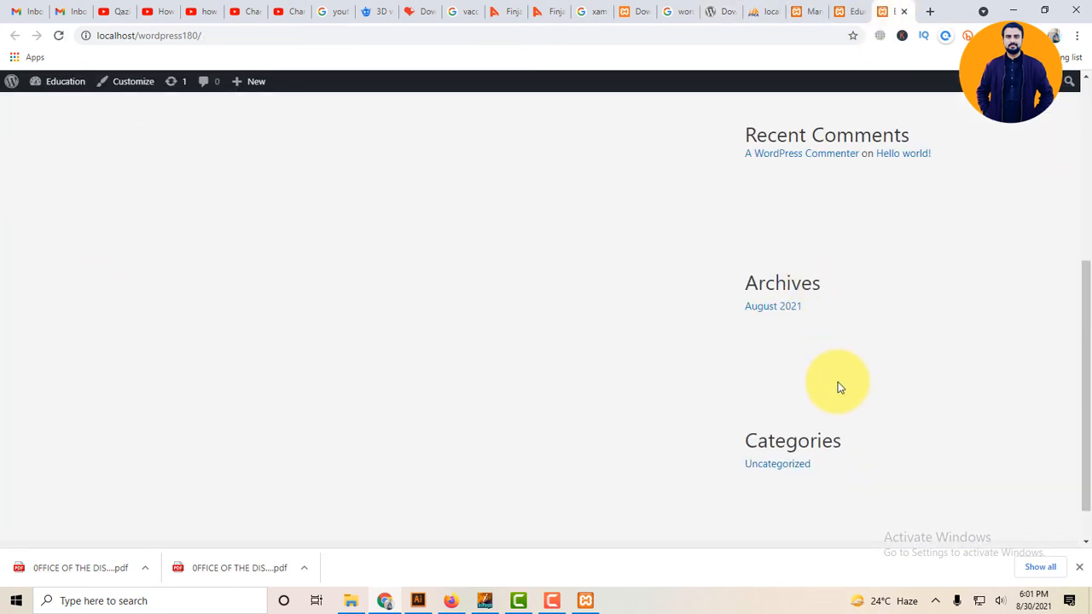
scroll(837, 385, down, 2)
scroll(719, 373, up, 6)
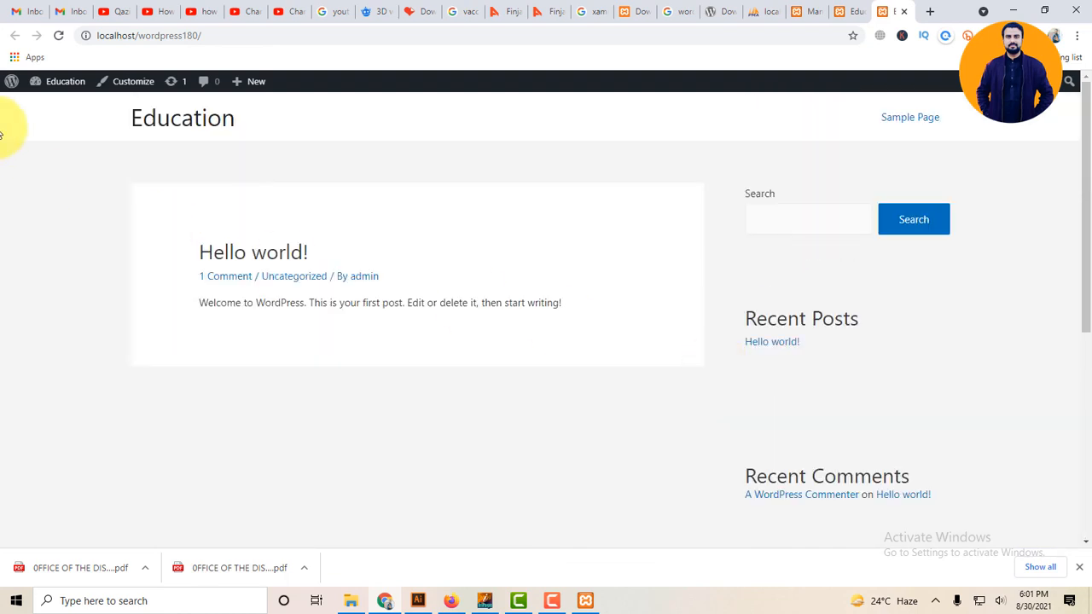
scroll(700, 324, down, 5)
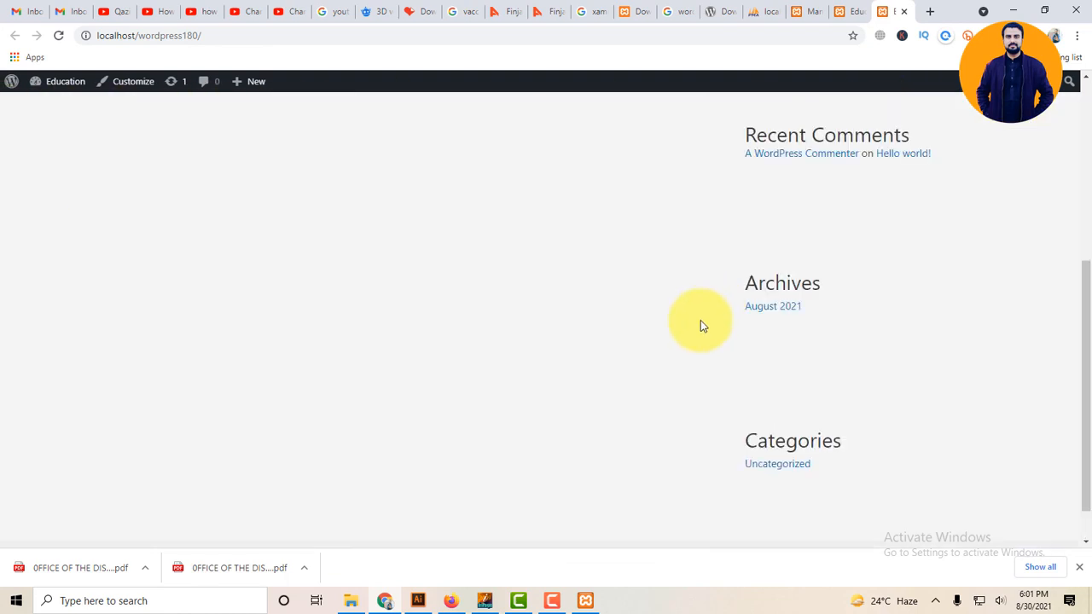
scroll(701, 322, down, 1)
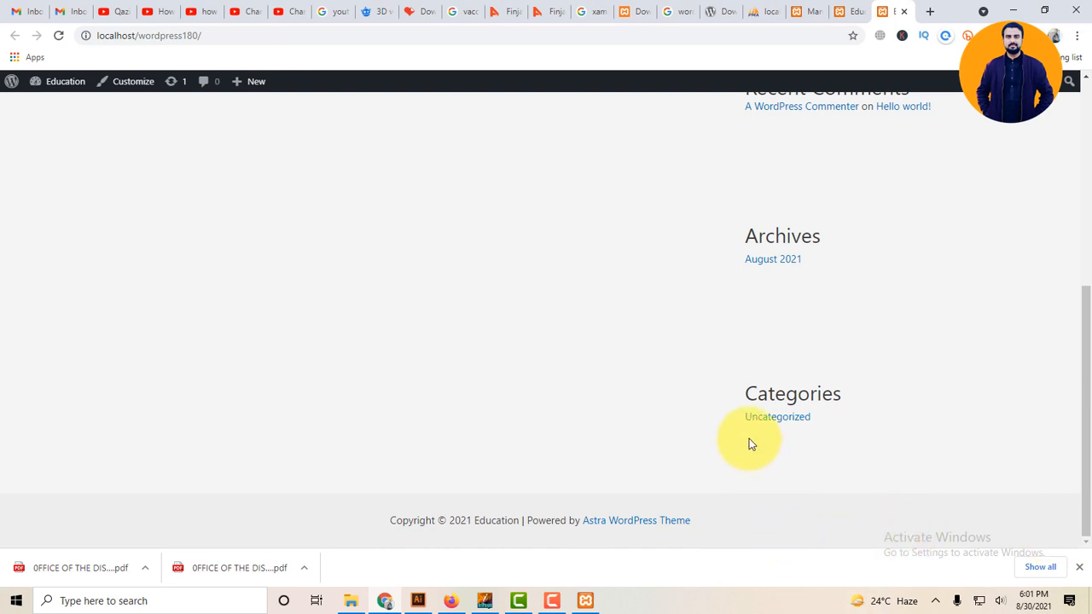
scroll(742, 439, up, 6)
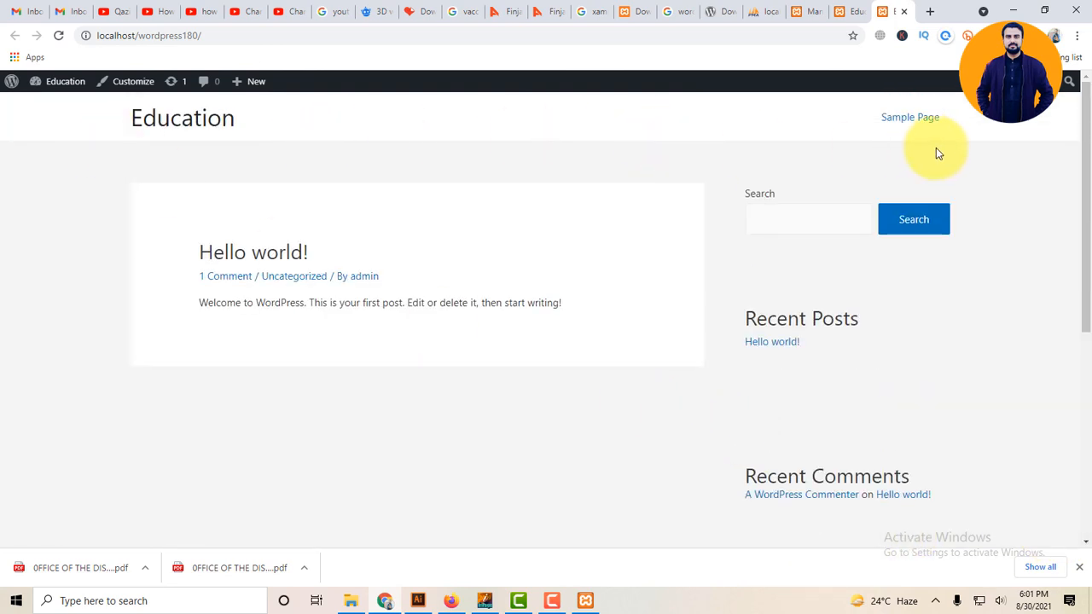